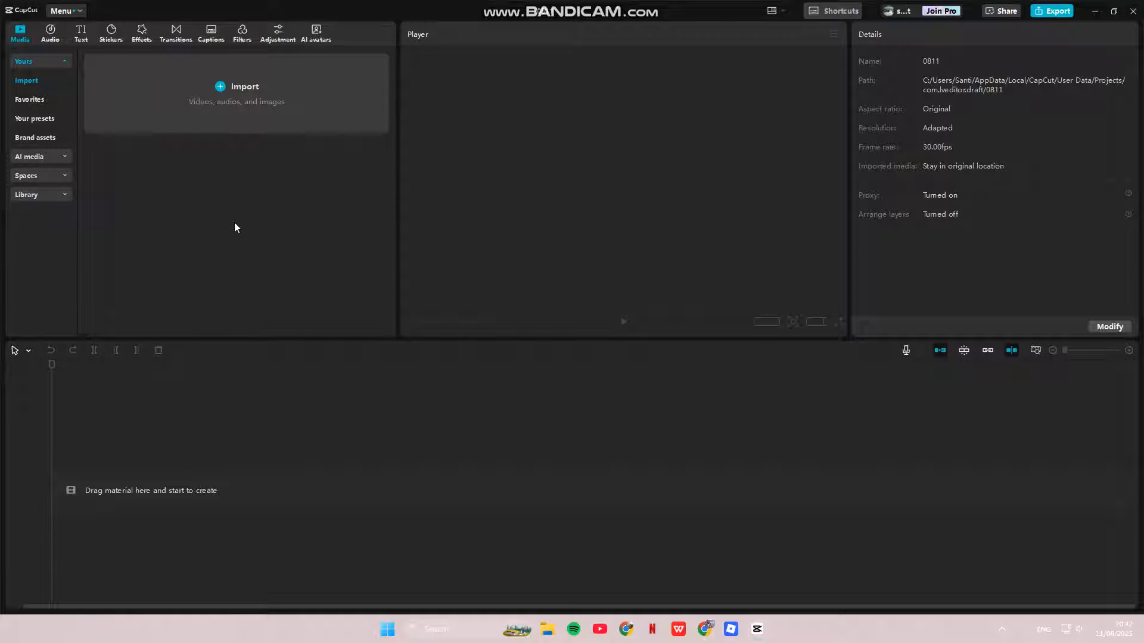
Step: Add the trending stock clip of a snowy, wavy ocean from the media library to the timeline
{"action": "left_click", "coordinate": [57, 194]}
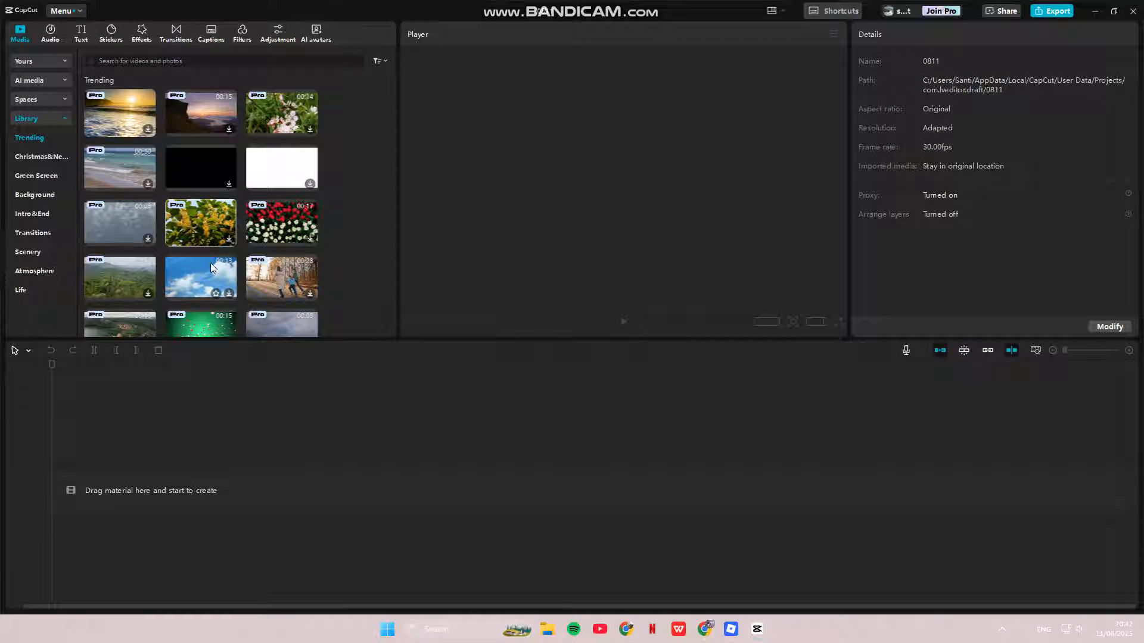
{"action": "scroll", "coordinate": [214, 286], "scroll_direction": "down", "scroll_amount": 2}
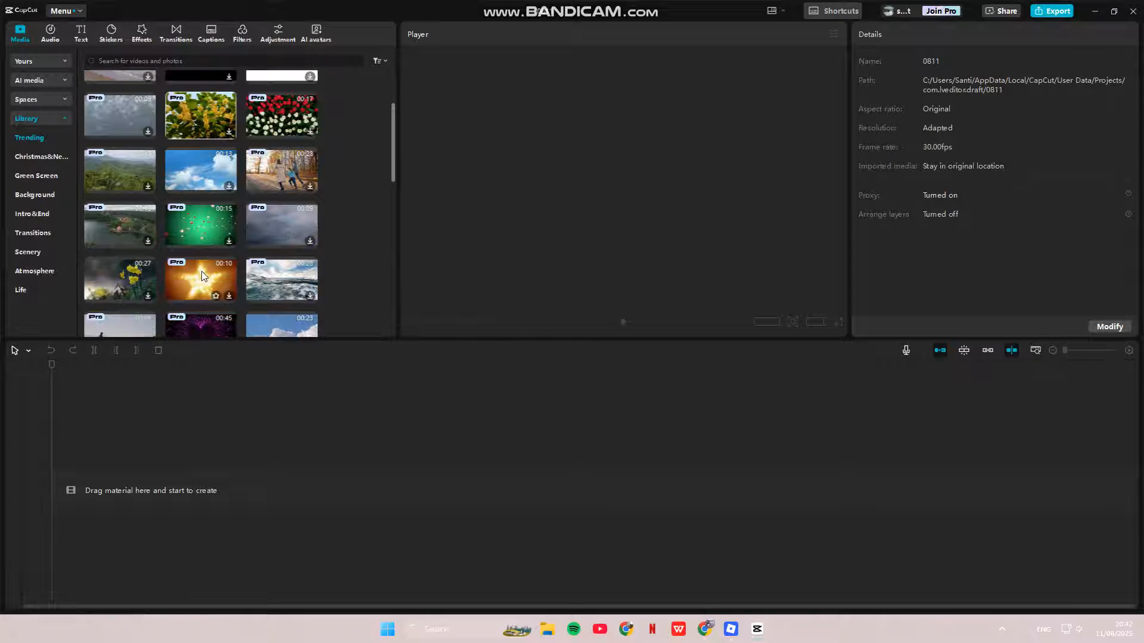
{"action": "left_click", "coordinate": [274, 283]}
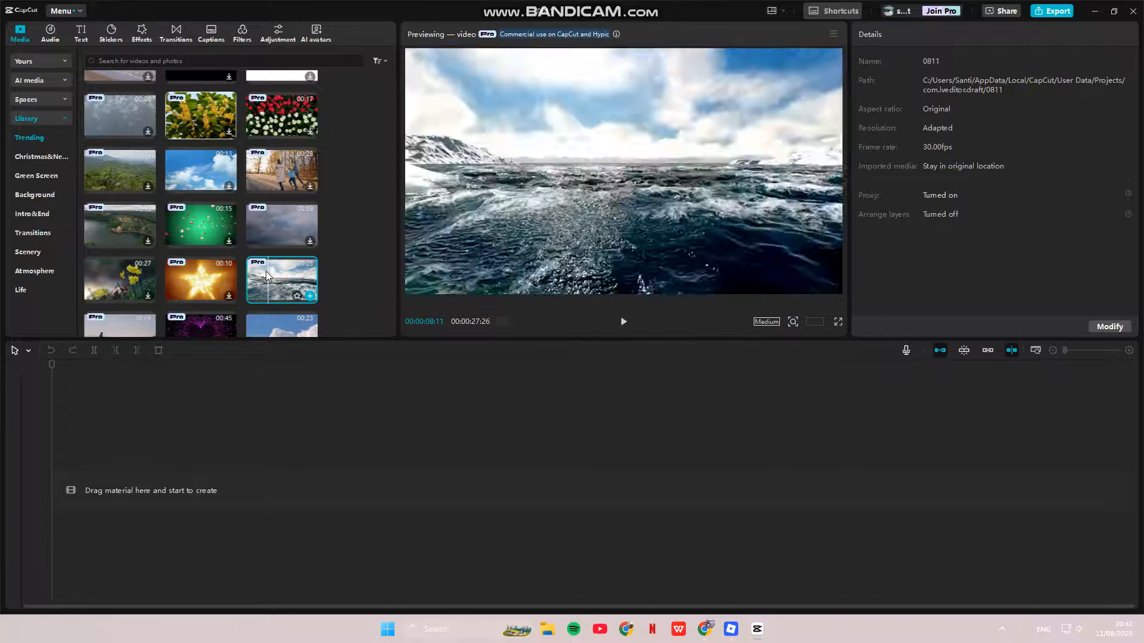
{"action": "left_click", "coordinate": [309, 296]}
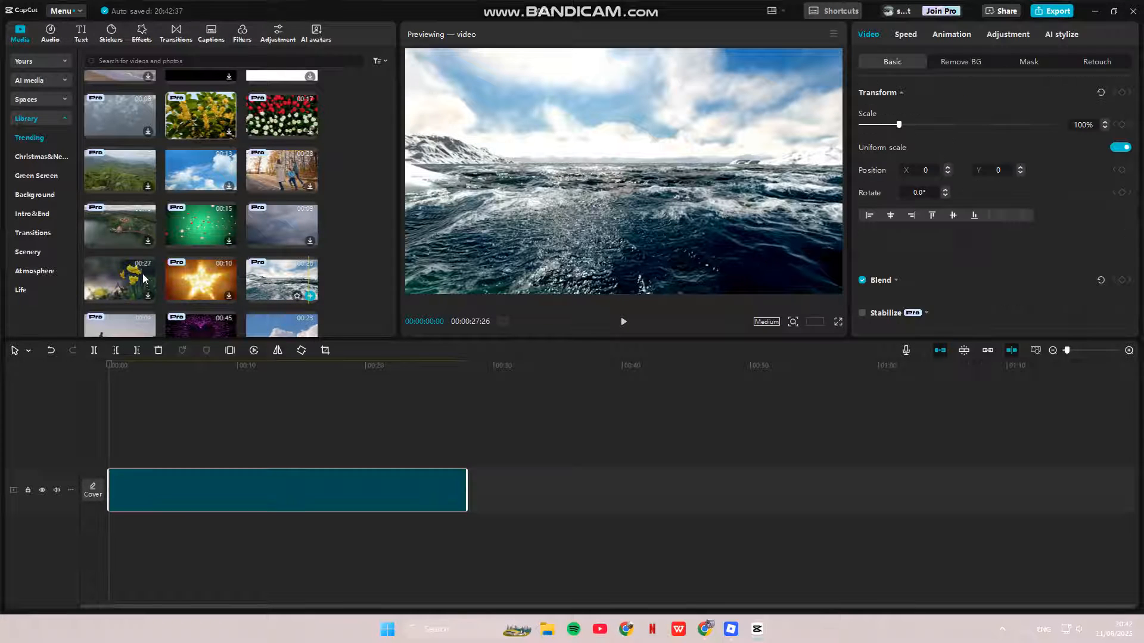
Step: Insert the 15-second rocky dry-river stock clip from the trending library at the start of the timeline, before the ocean clip
{"action": "scroll", "coordinate": [146, 298], "scroll_direction": "down", "scroll_amount": 3}
{"action": "left_click", "coordinate": [148, 299]}
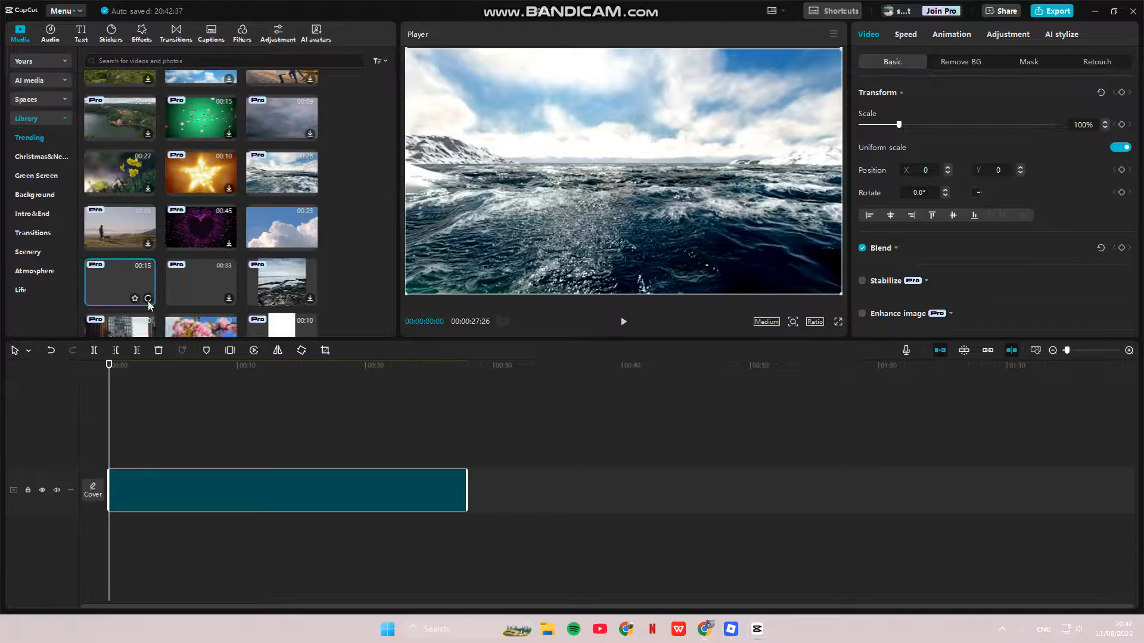
{"action": "left_click", "coordinate": [149, 303]}
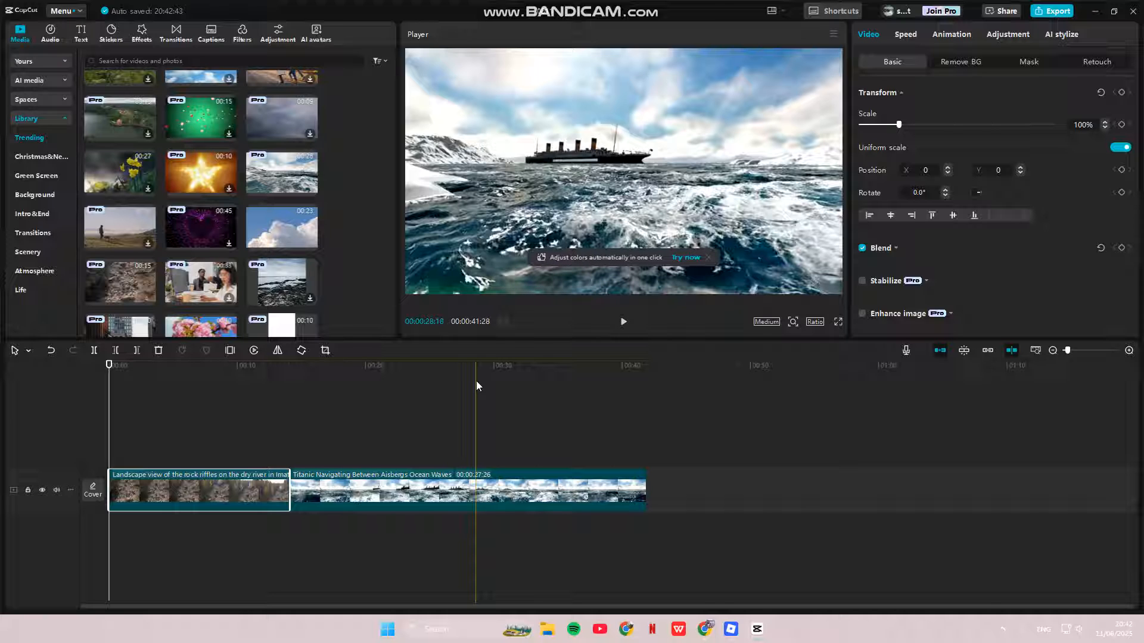
Step: Cut away the beginning of the dry-river clip up to 00:00:06:23
{"action": "left_click_drag", "start_coordinate": [109, 365], "coordinate": [223, 379]}
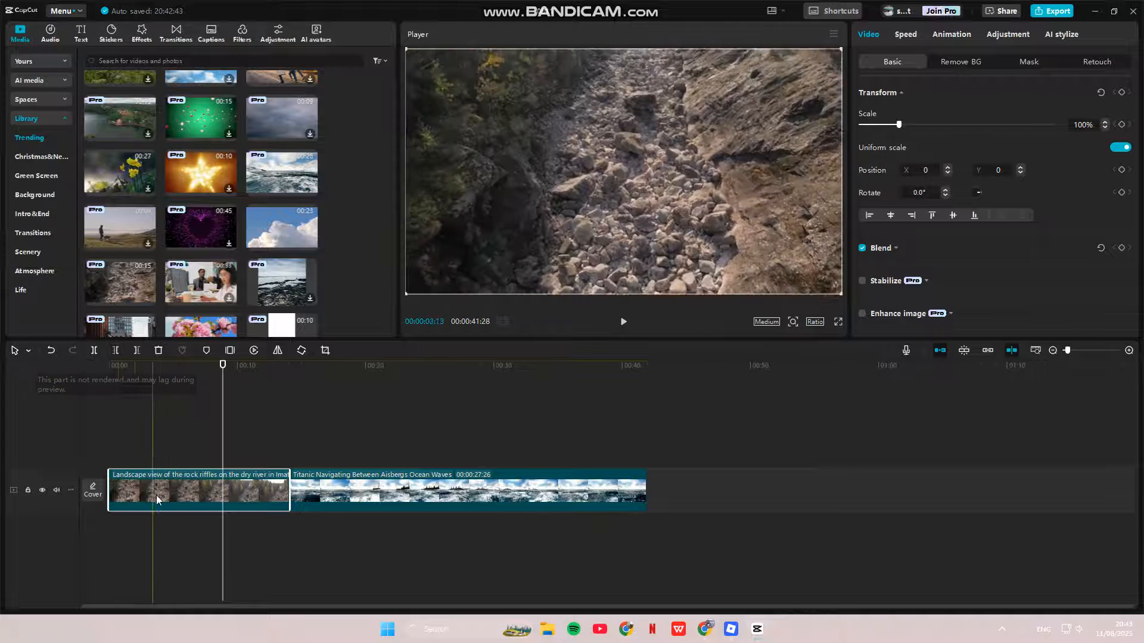
{"action": "left_click", "coordinate": [195, 368]}
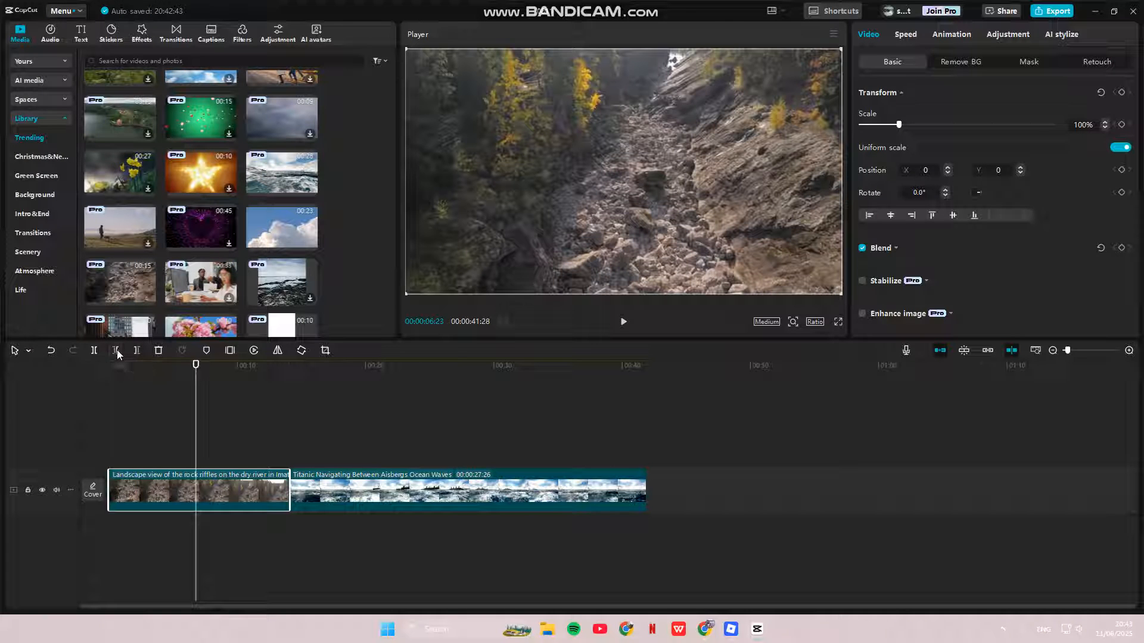
{"action": "left_click", "coordinate": [116, 352]}
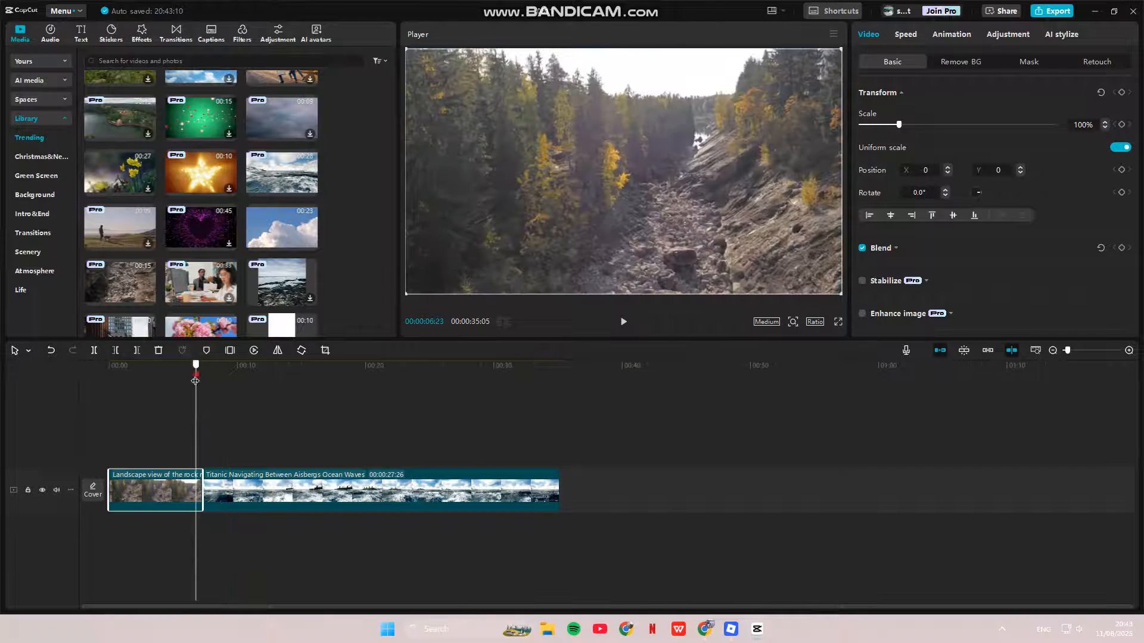
{"action": "left_click", "coordinate": [190, 399]}
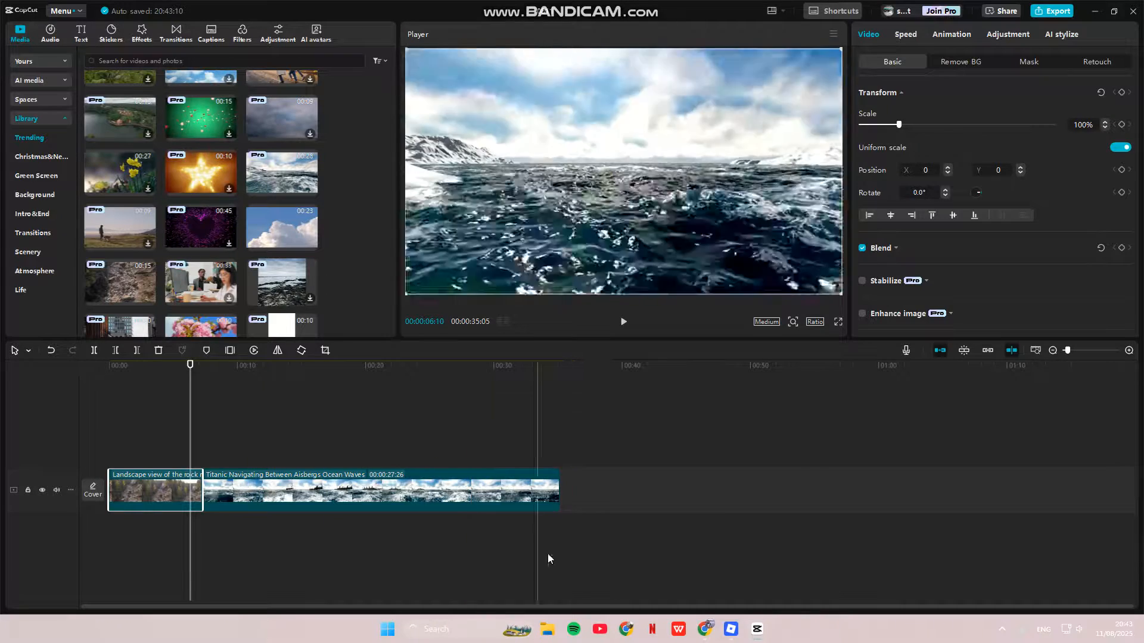
Step: Trim the end of the Titanic ocean clip so that it lasts about 00:00:21:29
{"action": "left_click", "coordinate": [524, 551]}
{"action": "left_click", "coordinate": [553, 492]}
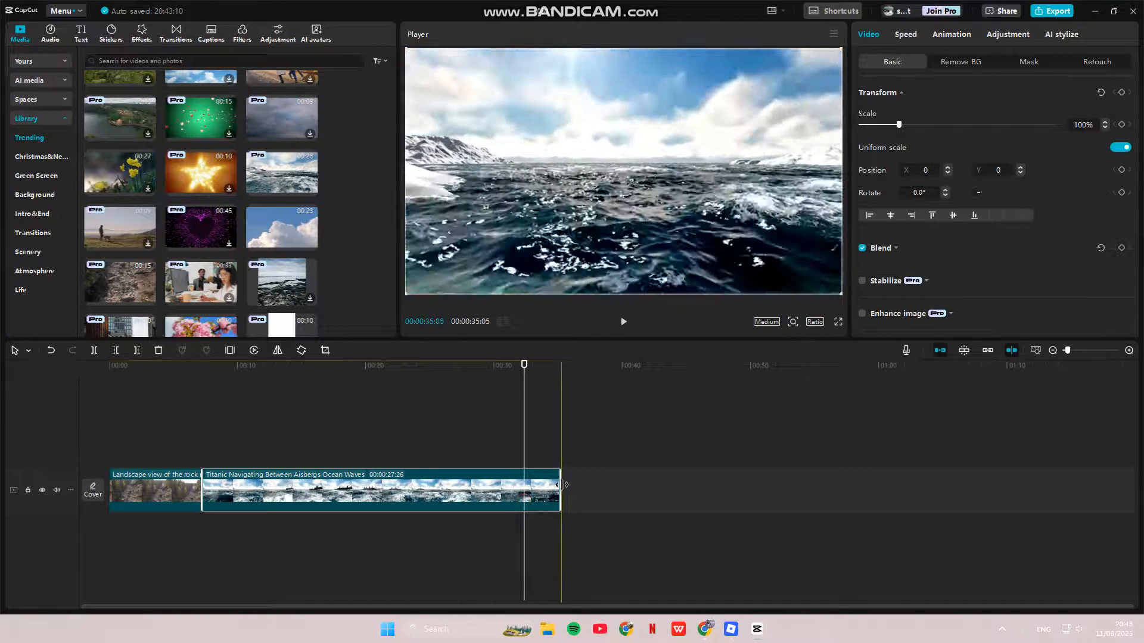
{"action": "left_click_drag", "start_coordinate": [559, 492], "coordinate": [476, 490]}
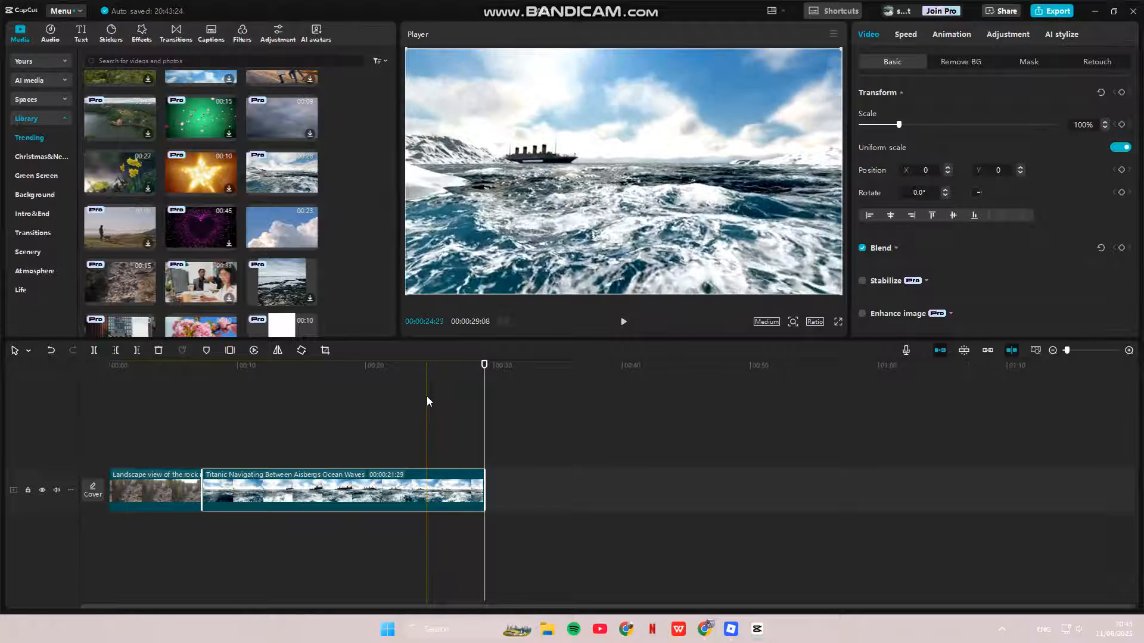
{"action": "mouse_move", "coordinate": [214, 501]}
{"action": "left_mouse_down"}
{"action": "mouse_move", "coordinate": [299, 501]}
{"action": "mouse_move", "coordinate": [153, 478]}
{"action": "mouse_move", "coordinate": [273, 482]}
{"action": "mouse_move", "coordinate": [199, 494]}
{"action": "mouse_move", "coordinate": [212, 494]}
{"action": "left_mouse_up"}
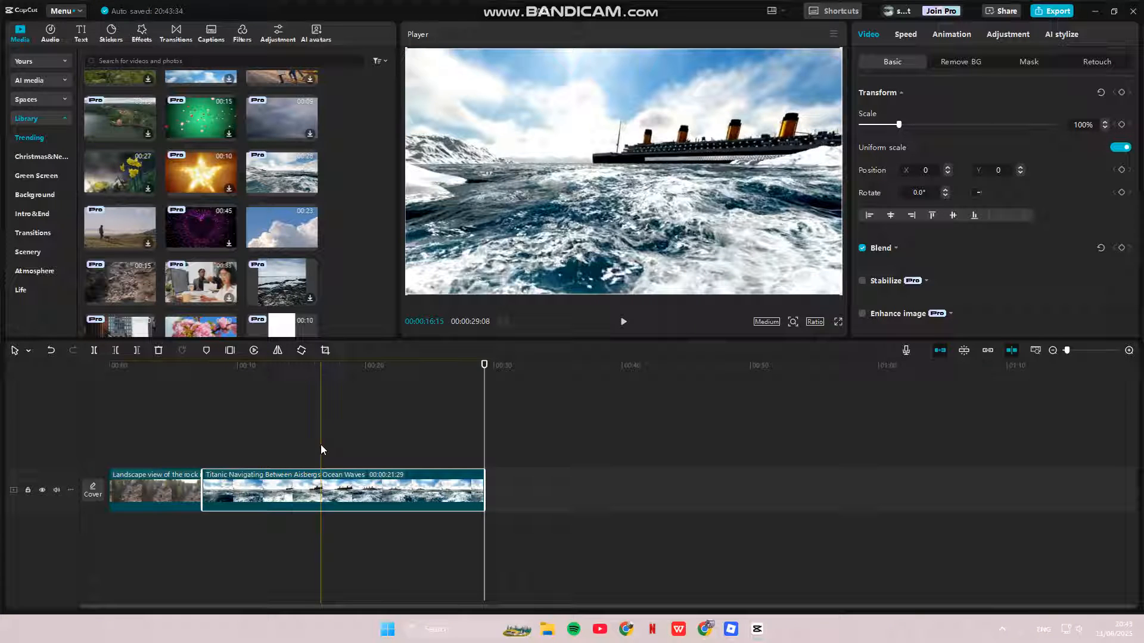
Step: Add the Vlog music track "Vlog/Tropical house/Bright and refreshing(1514685)" at the start of the timeline
{"action": "left_click", "coordinate": [50, 35]}
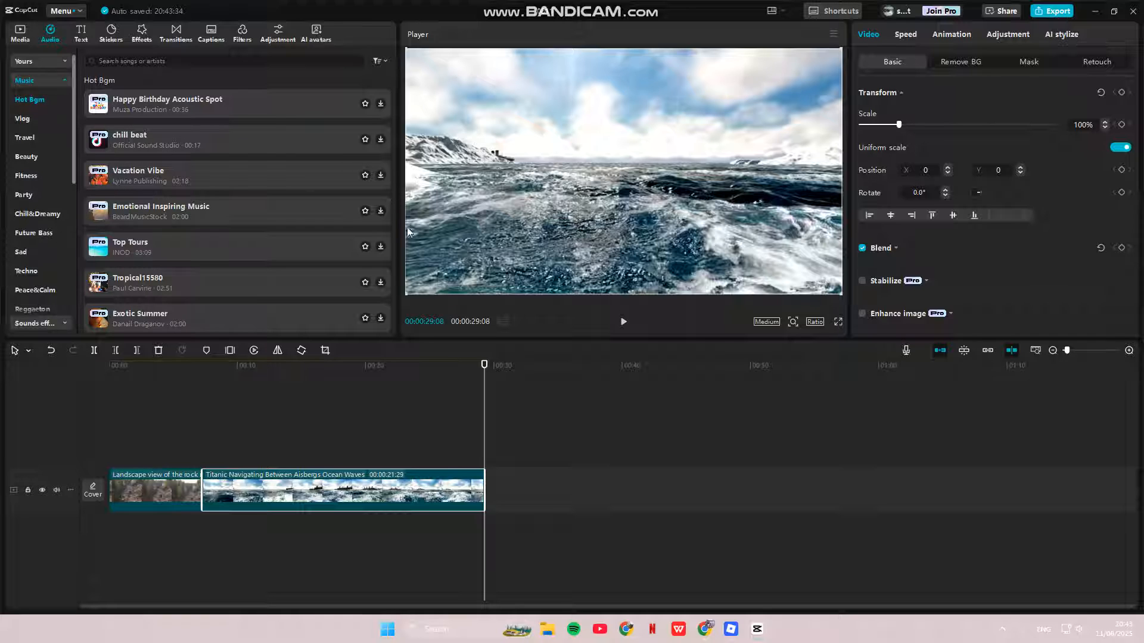
{"action": "left_click_drag", "start_coordinate": [483, 363], "coordinate": [101, 365]}
{"action": "left_click", "coordinate": [24, 118]}
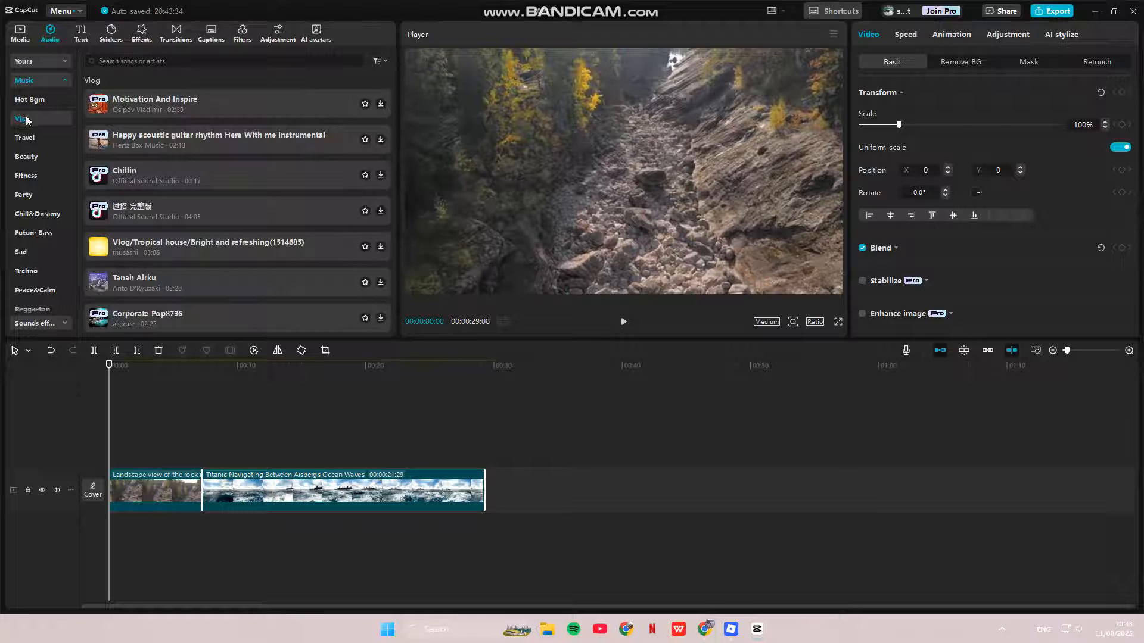
{"action": "left_click", "coordinate": [389, 247]}
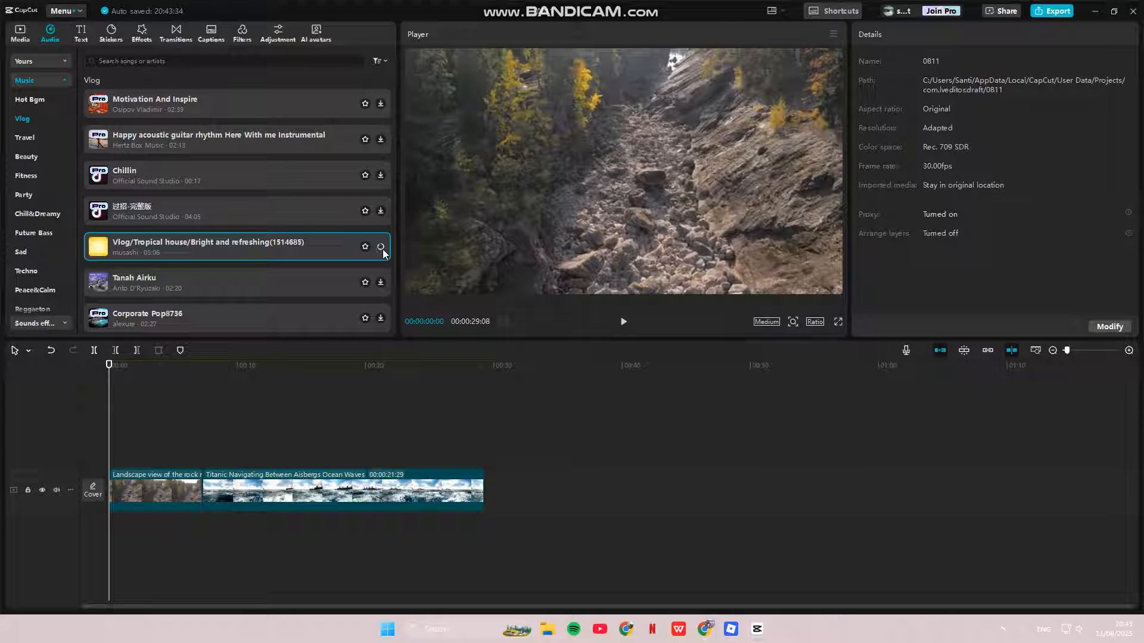
{"action": "left_click", "coordinate": [381, 246]}
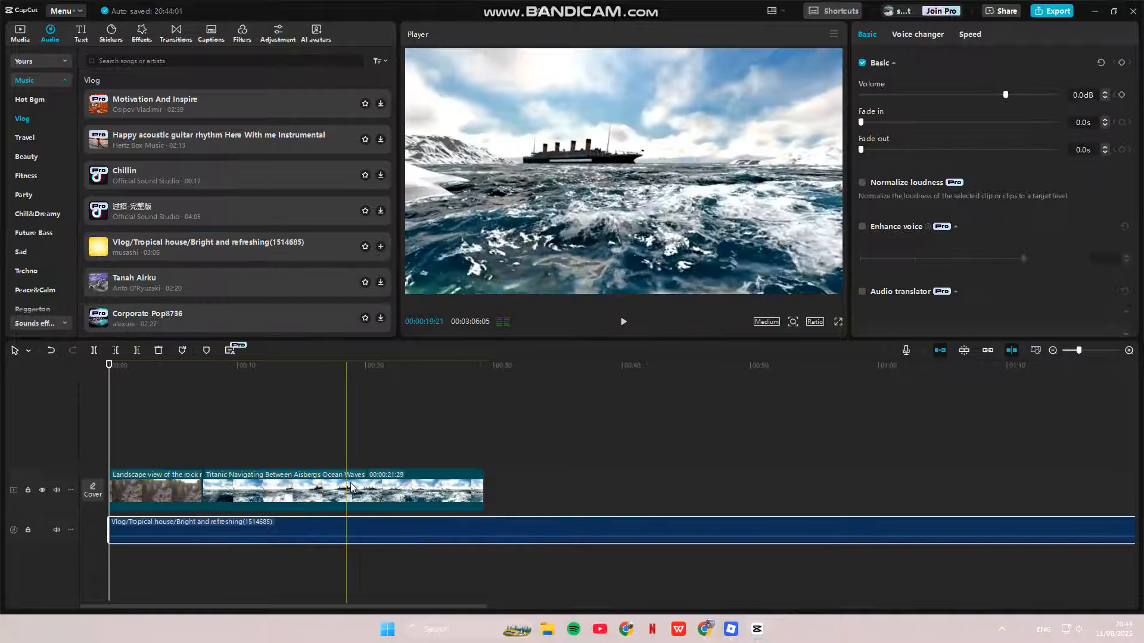
Step: Lower the computer's system volume
{"action": "left_click", "coordinate": [1081, 637]}
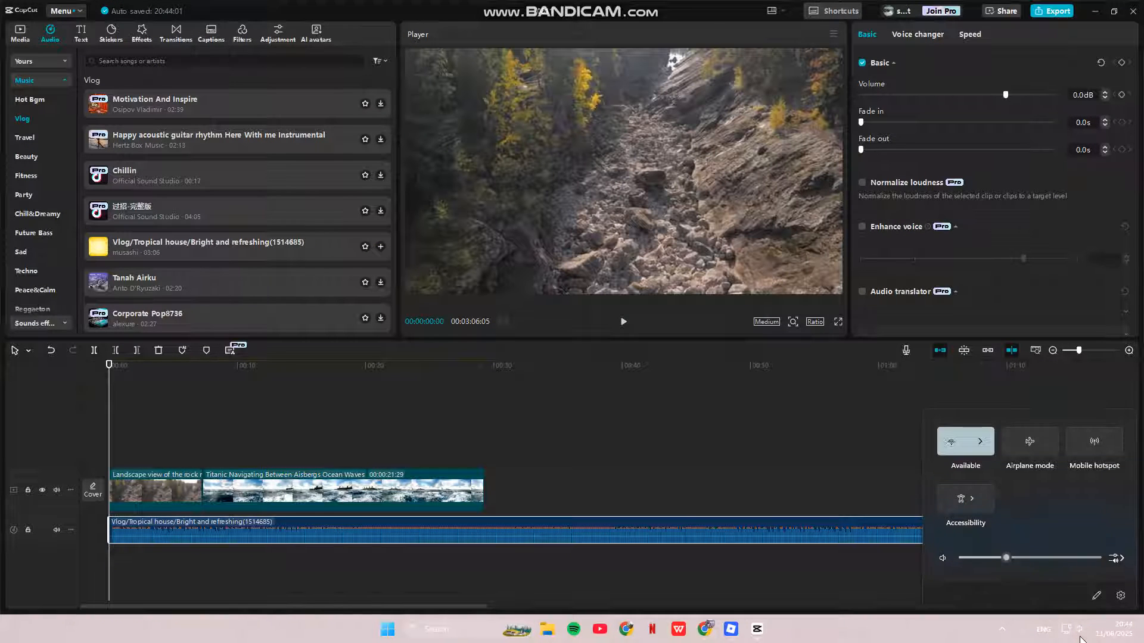
{"action": "left_click", "coordinate": [987, 558]}
{"action": "left_click", "coordinate": [906, 636]}
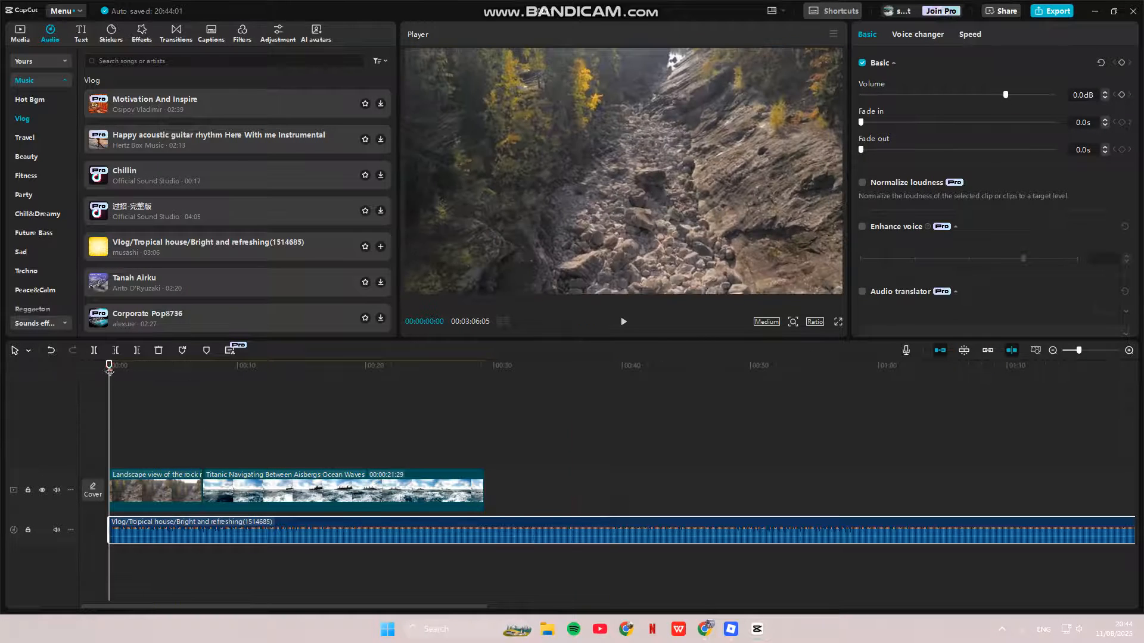
Step: Cut off the part of the music track that extends past the end of the video clips
{"action": "left_click", "coordinate": [482, 433]}
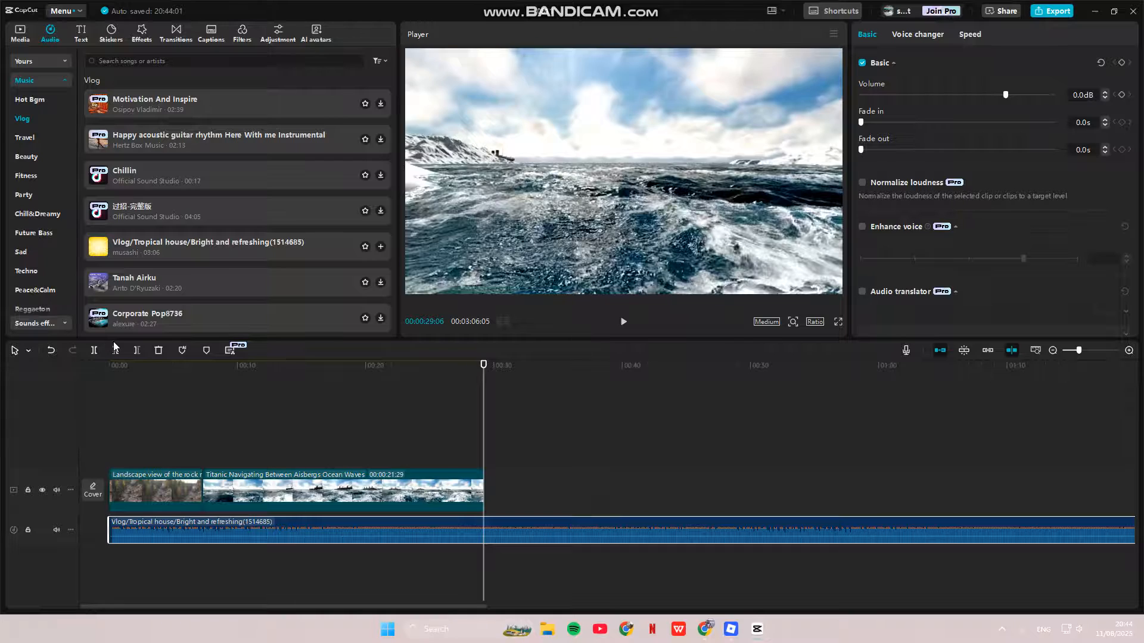
{"action": "left_click", "coordinate": [137, 356]}
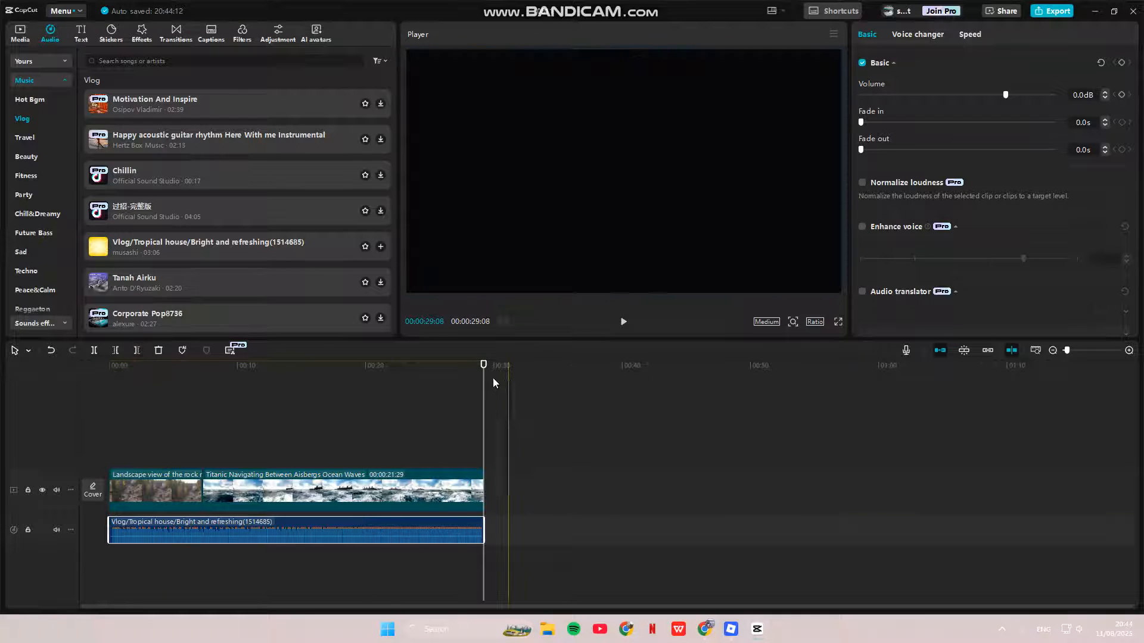
Step: Lower the music track's volume to -8.6 dB and give it a short fade-in and fade-out
{"action": "left_click_drag", "start_coordinate": [483, 383], "coordinate": [402, 383]}
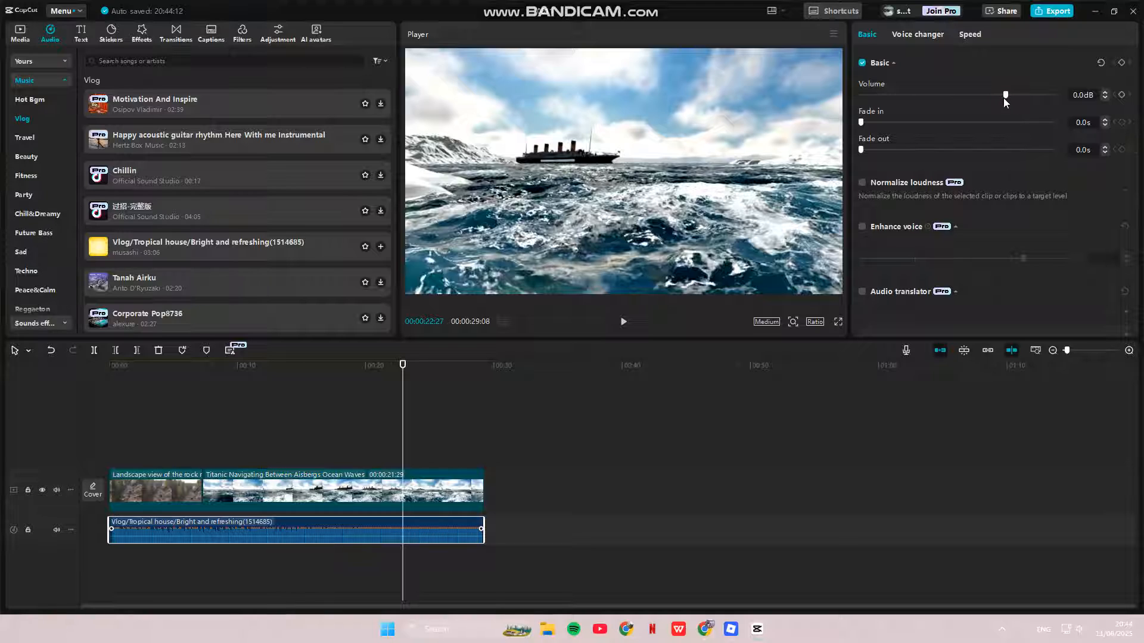
{"action": "left_click_drag", "start_coordinate": [1003, 94], "coordinate": [984, 95]}
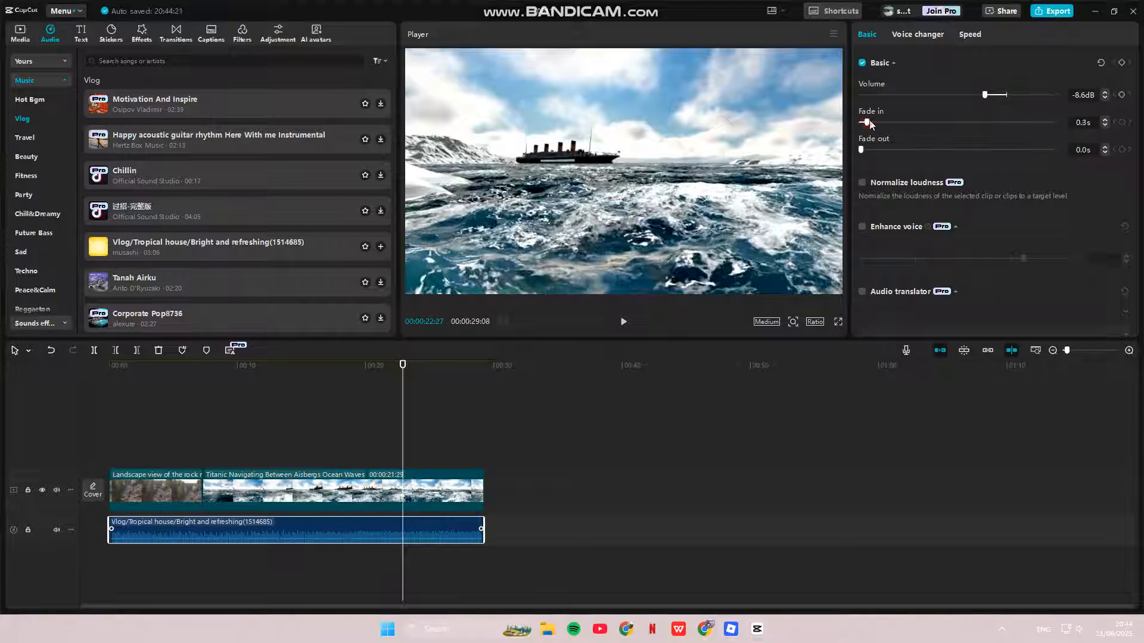
{"action": "left_click_drag", "start_coordinate": [869, 124], "coordinate": [886, 150]}
Step: Add the trending "Tropical Iguana" text template at the start of the timeline and preview it over the dry-river clip
{"action": "left_click", "coordinate": [80, 33]}
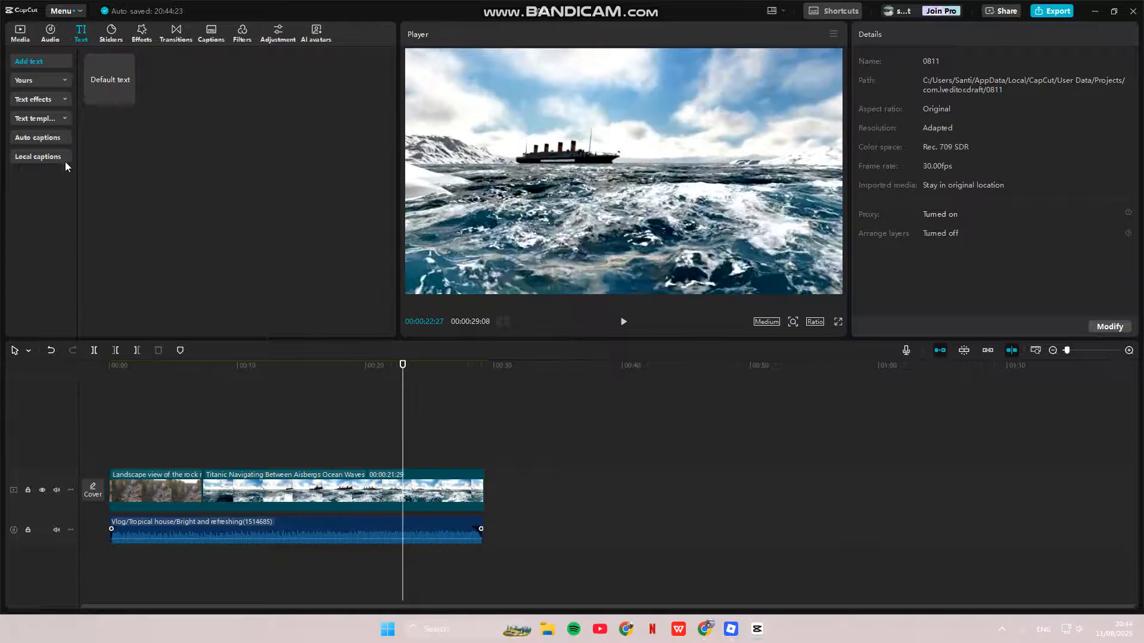
{"action": "left_click", "coordinate": [59, 117]}
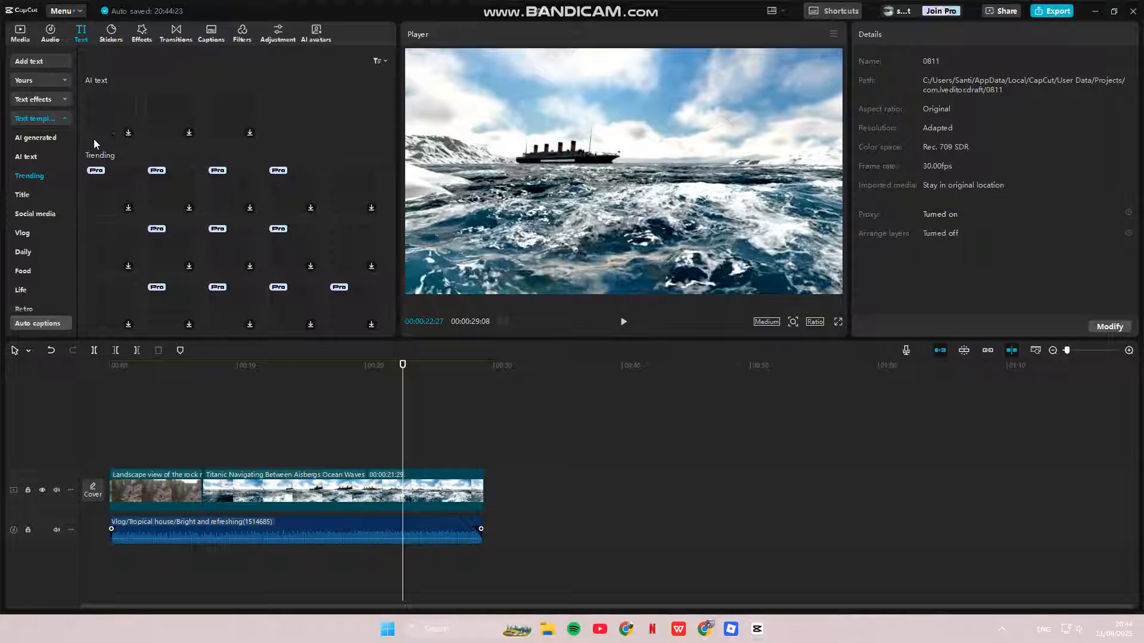
{"action": "scroll", "coordinate": [247, 163], "scroll_direction": "down", "scroll_amount": 3}
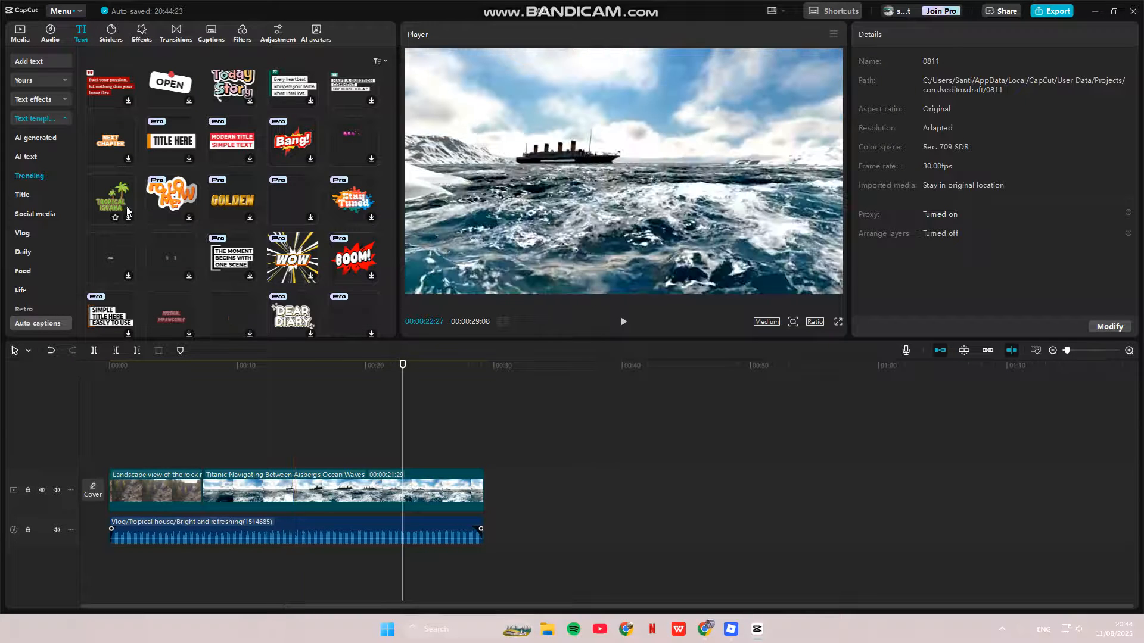
{"action": "left_click_drag", "start_coordinate": [403, 365], "coordinate": [60, 395]}
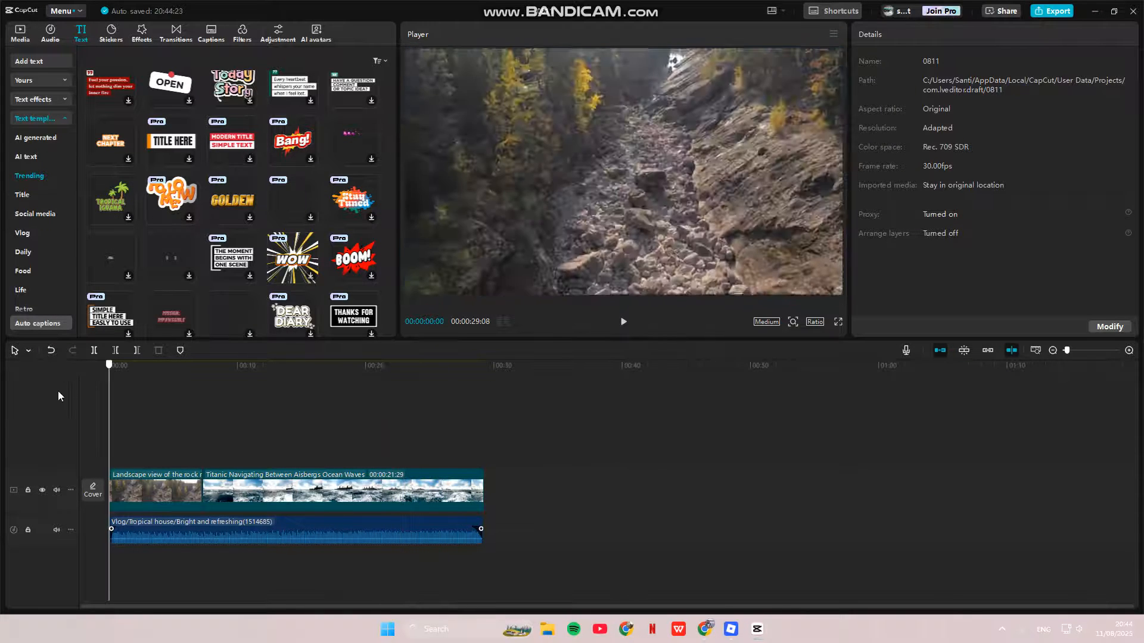
{"action": "left_click", "coordinate": [109, 205]}
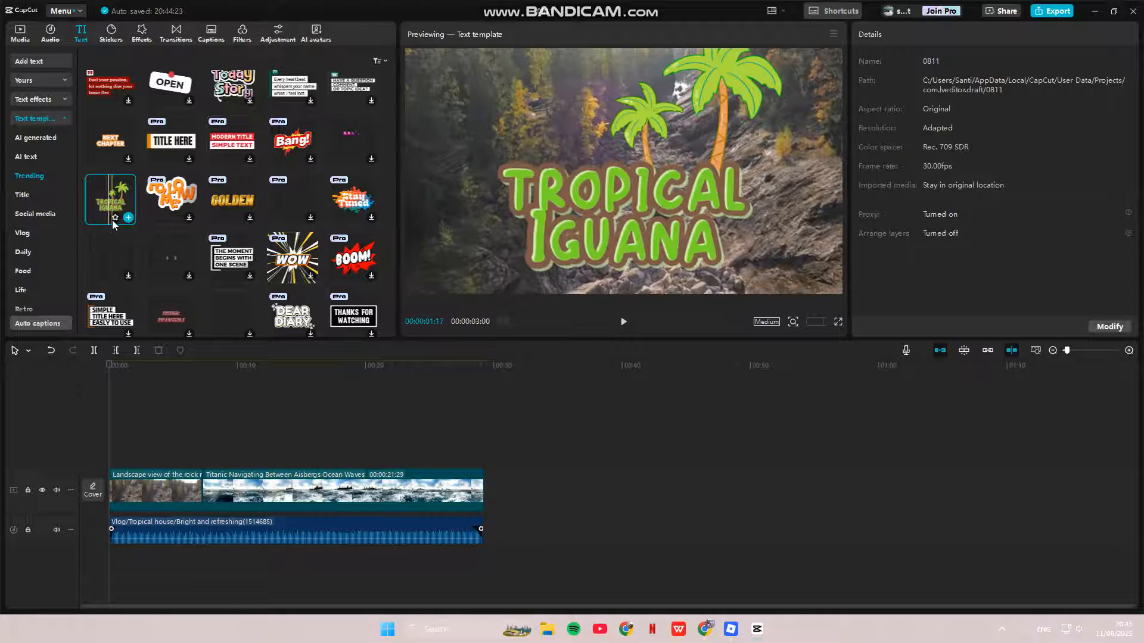
{"action": "left_click", "coordinate": [128, 218]}
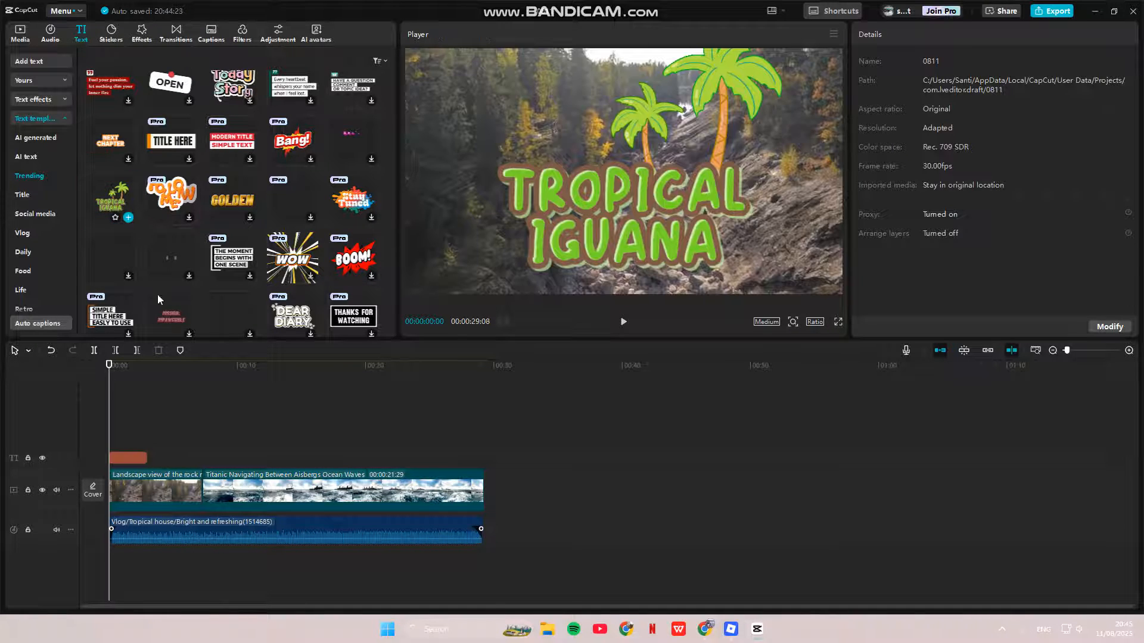
{"action": "left_click", "coordinate": [623, 322]}
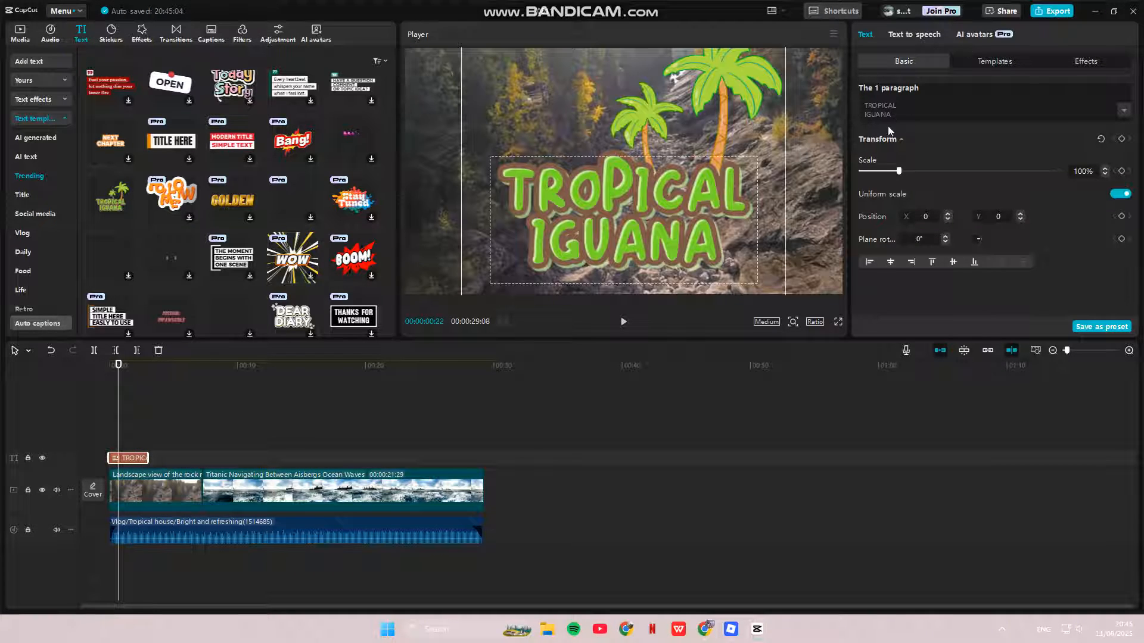
{"action": "left_click", "coordinate": [909, 105]}
Step: Add the trending Horizontal Open video effect at the start of the timeline and play back the opening
{"action": "left_click", "coordinate": [141, 35]}
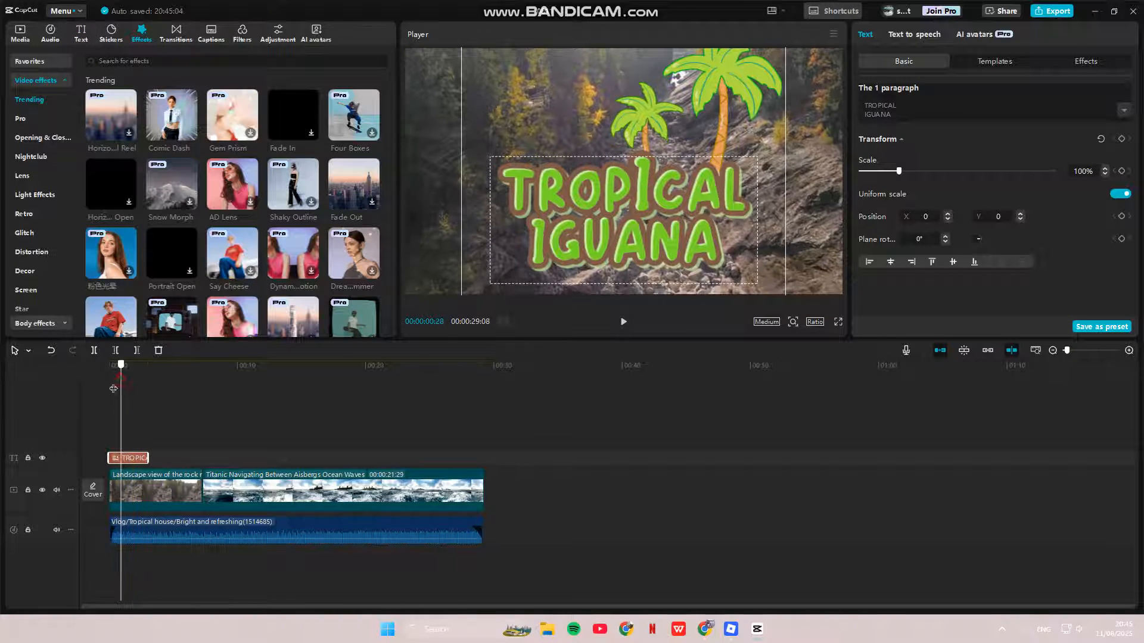
{"action": "left_click_drag", "start_coordinate": [118, 365], "coordinate": [92, 414]}
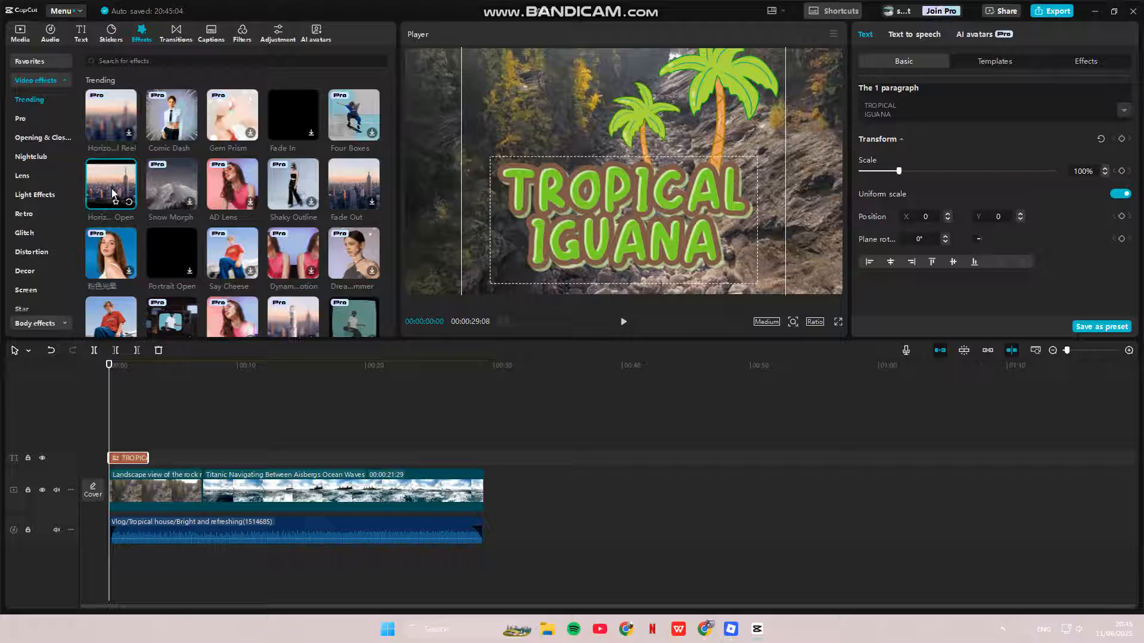
{"action": "left_click", "coordinate": [129, 203]}
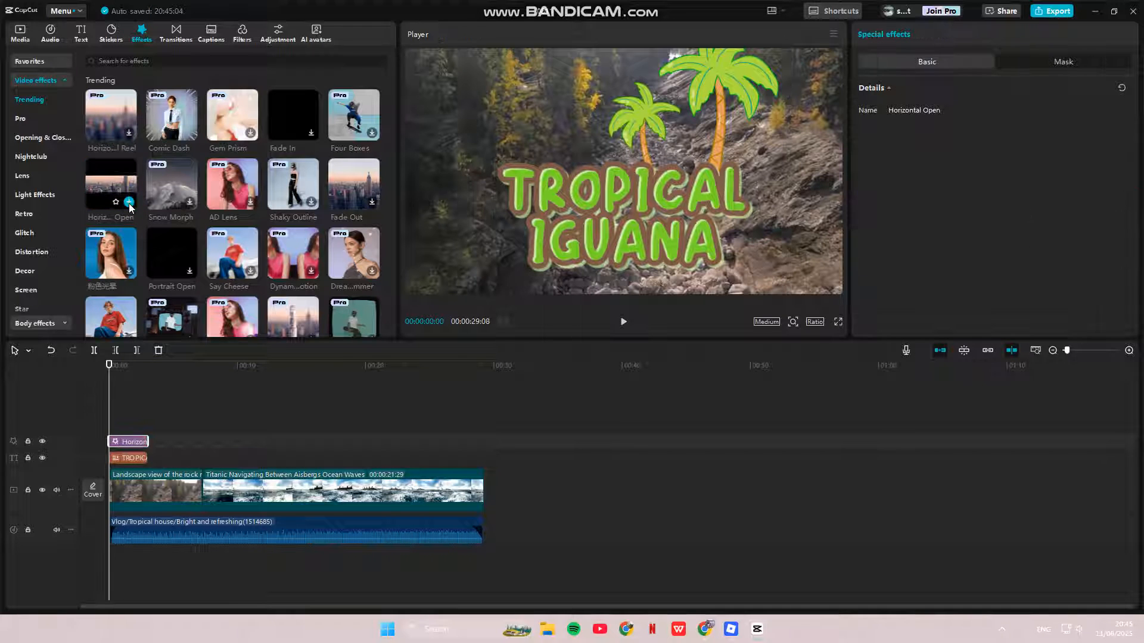
{"action": "left_click", "coordinate": [623, 322]}
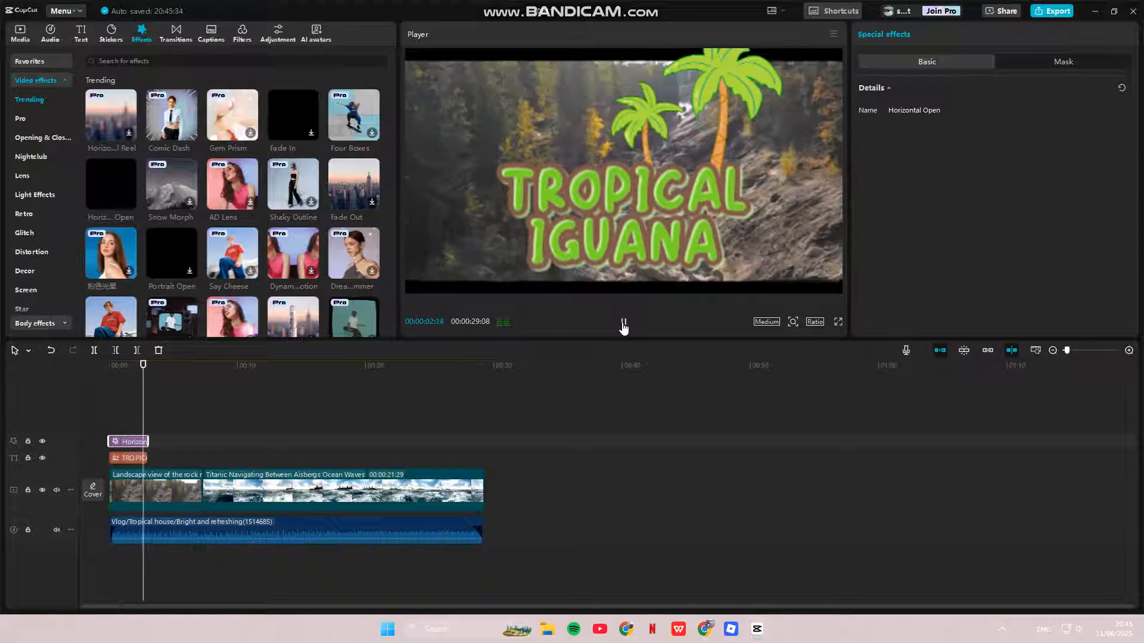
{"action": "left_click", "coordinate": [622, 323]}
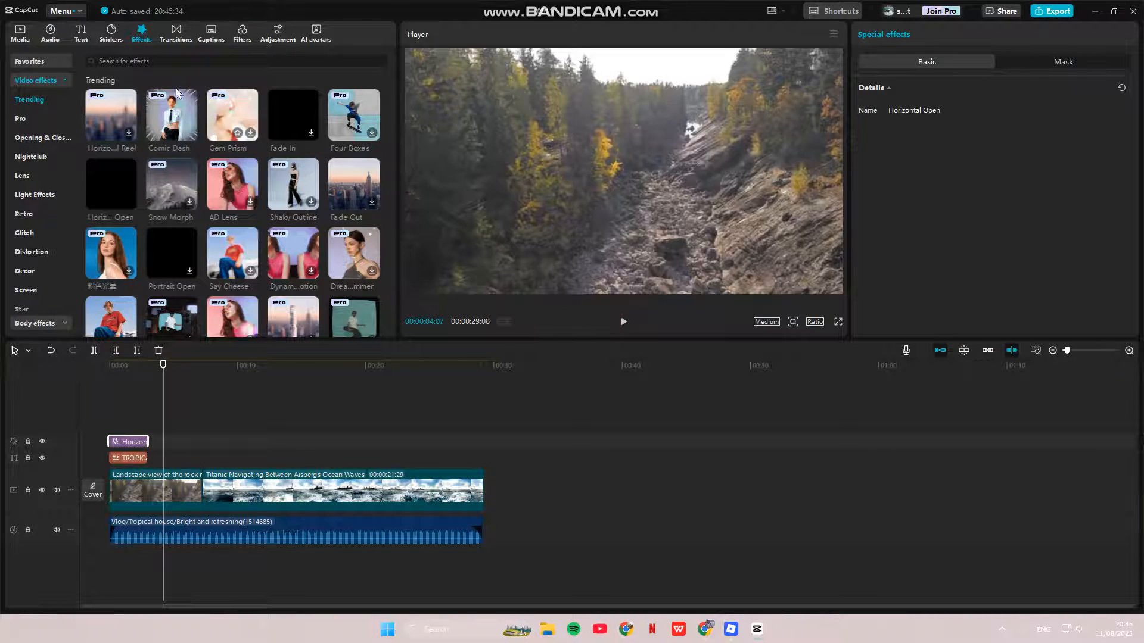
Step: Add the trending Twinkle Zoom transition between the dry-river clip and the Titanic clip, accepting duplicate frames, and play back the cut
{"action": "left_click", "coordinate": [174, 39]}
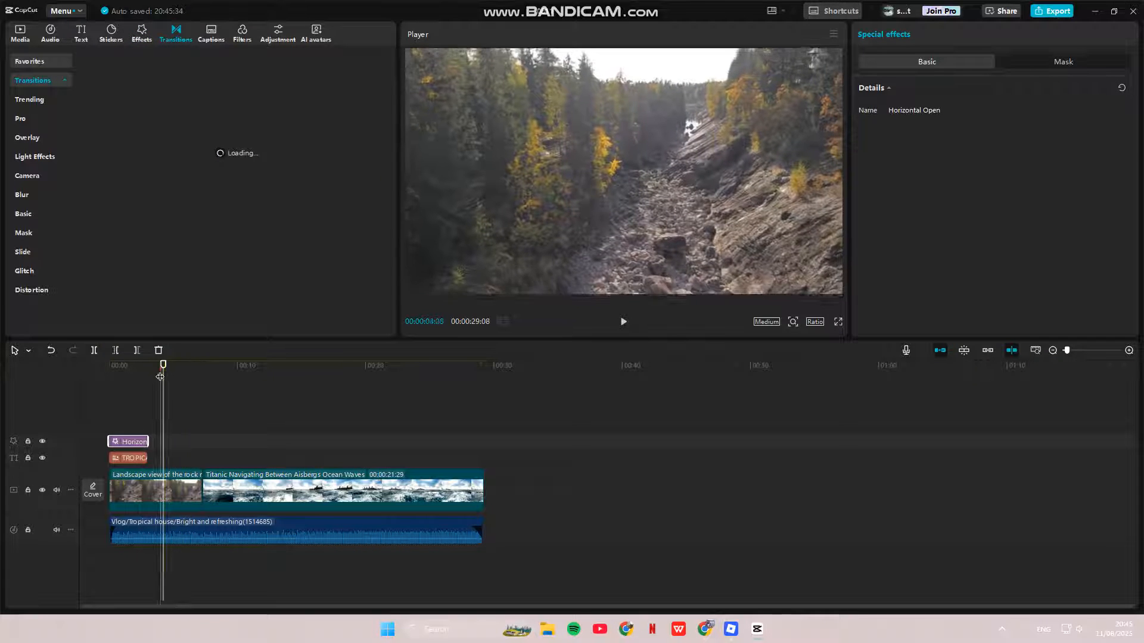
{"action": "left_click_drag", "start_coordinate": [186, 379], "coordinate": [194, 381]}
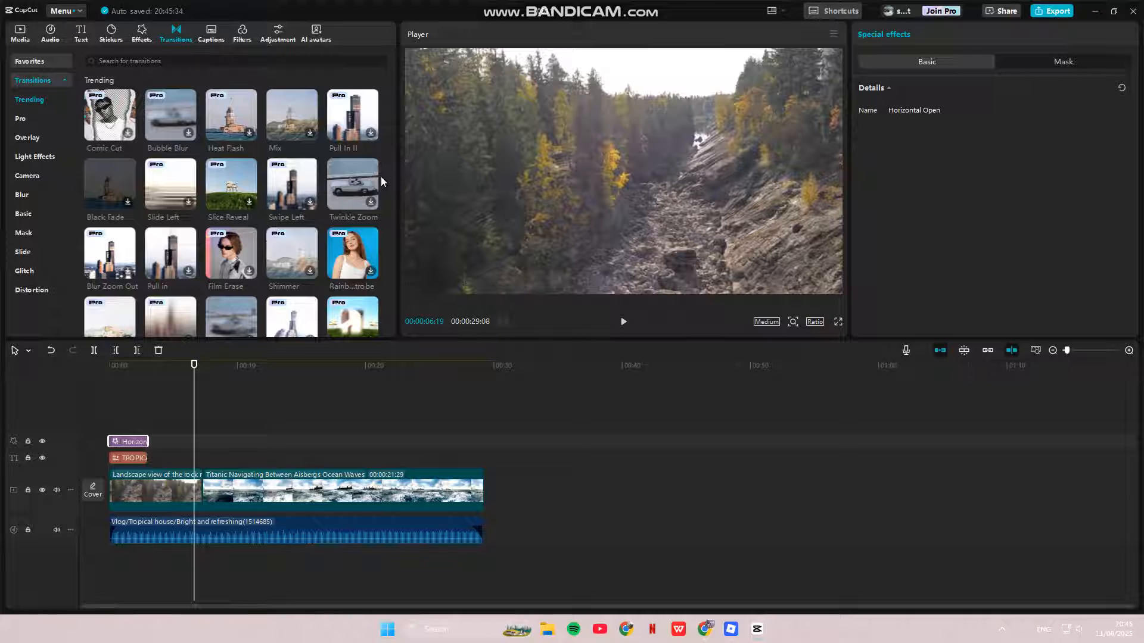
{"action": "left_click", "coordinate": [371, 201]}
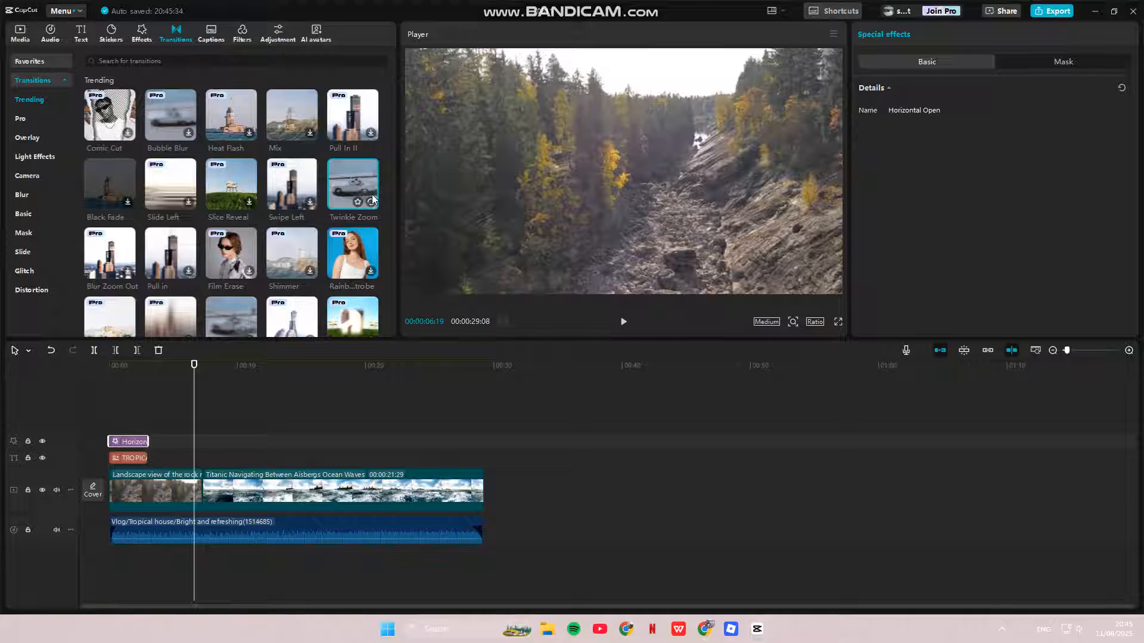
{"action": "left_click_drag", "start_coordinate": [371, 202], "coordinate": [200, 487]}
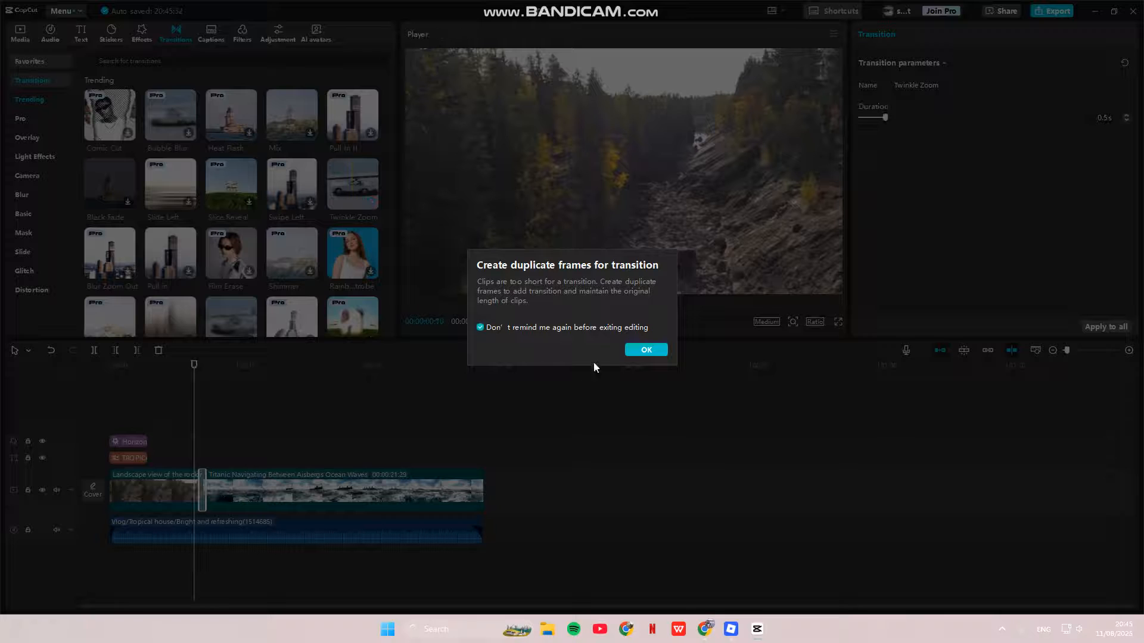
{"action": "left_click", "coordinate": [649, 351]}
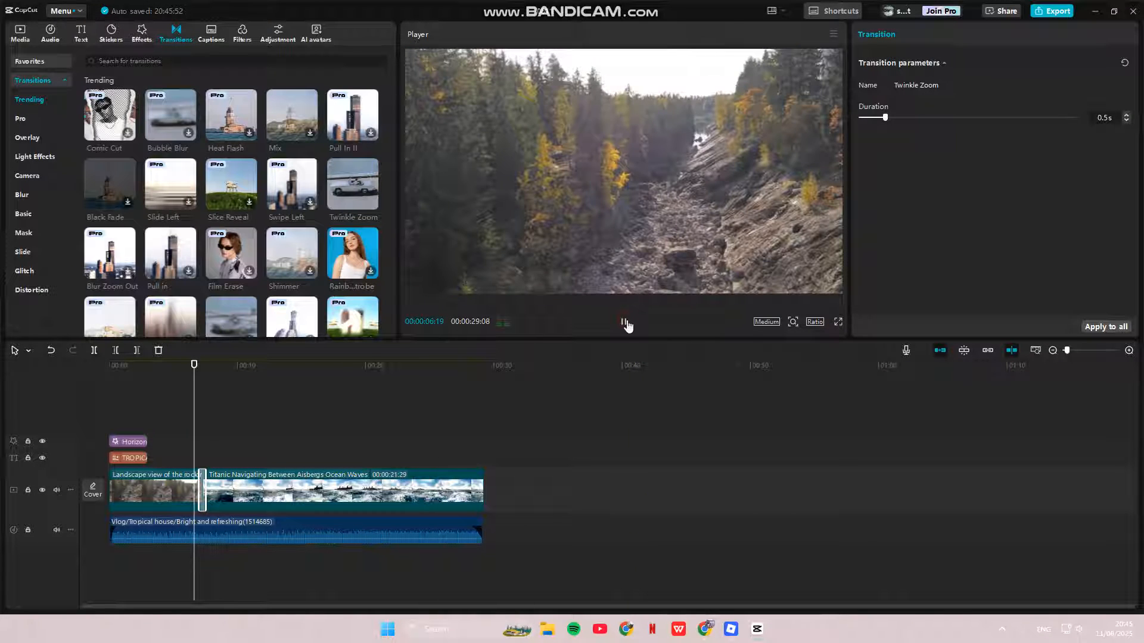
{"action": "left_click", "coordinate": [624, 322]}
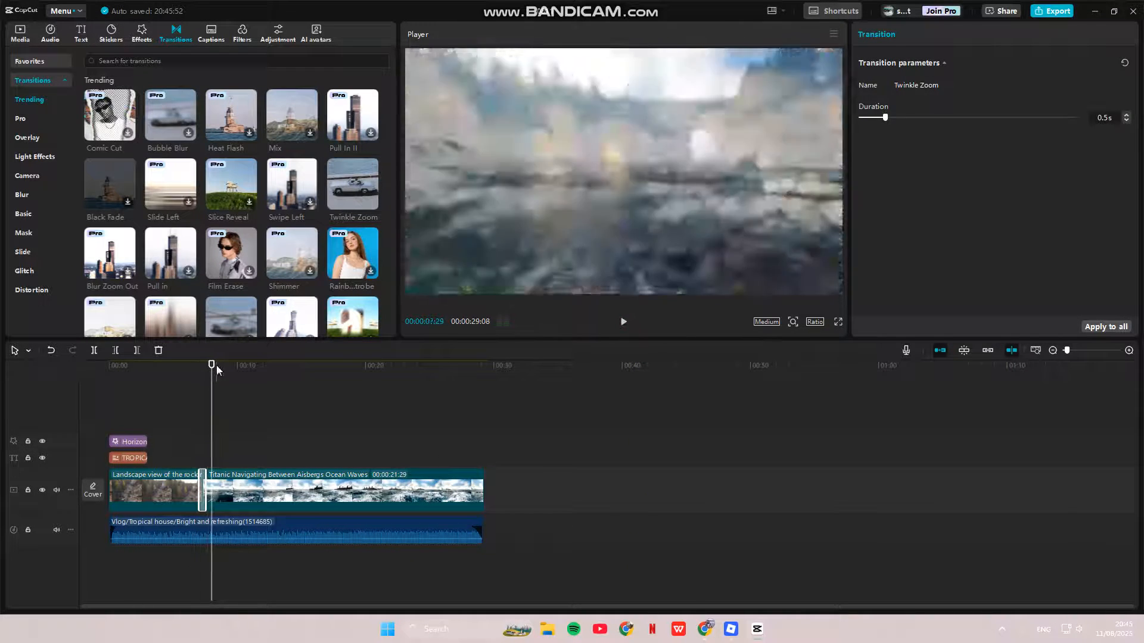
{"action": "left_click_drag", "start_coordinate": [212, 365], "coordinate": [196, 365]}
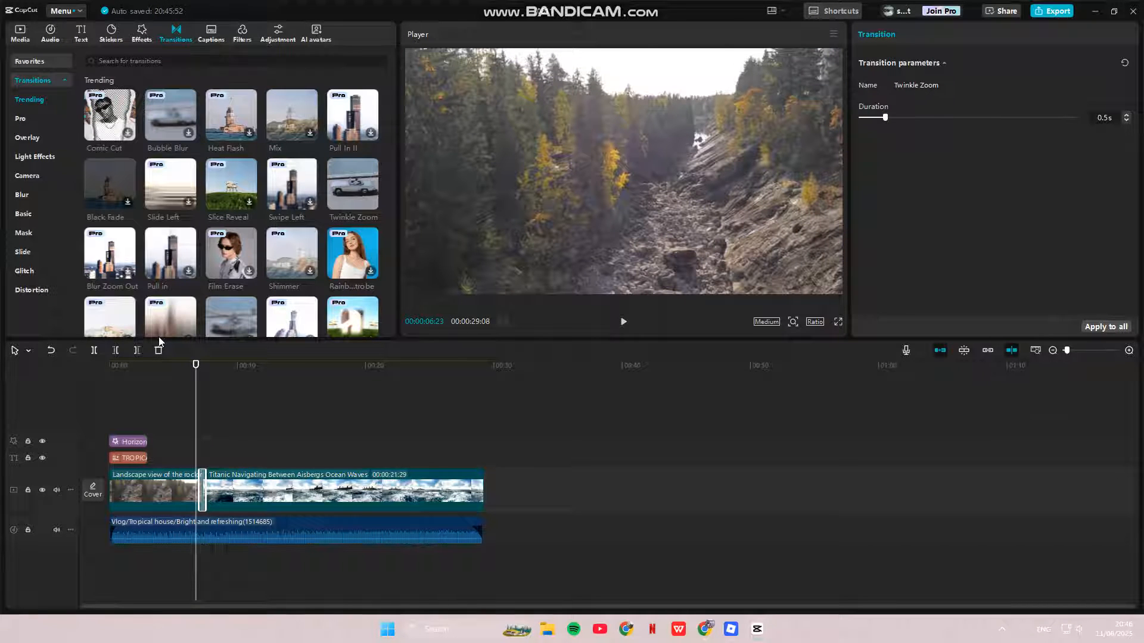
Step: Add a custom adjustment layer just before the cut between the two clips and look through its basic color, lightness and effects settings
{"action": "left_click", "coordinate": [282, 41]}
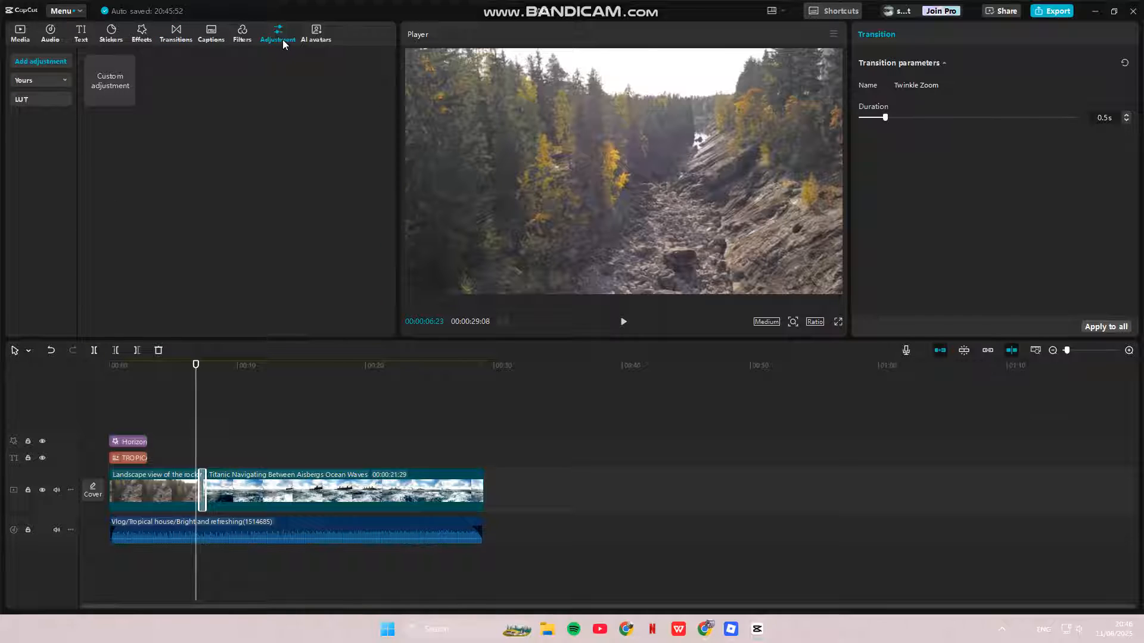
{"action": "left_click", "coordinate": [129, 100]}
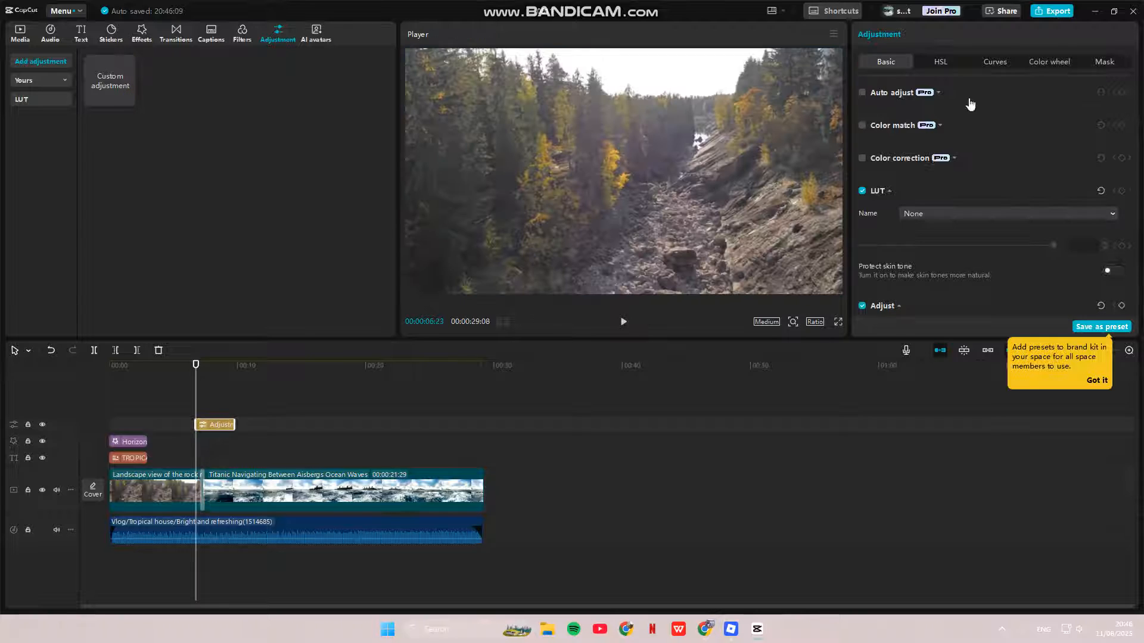
{"action": "scroll", "coordinate": [914, 222], "scroll_direction": "down", "scroll_amount": 5}
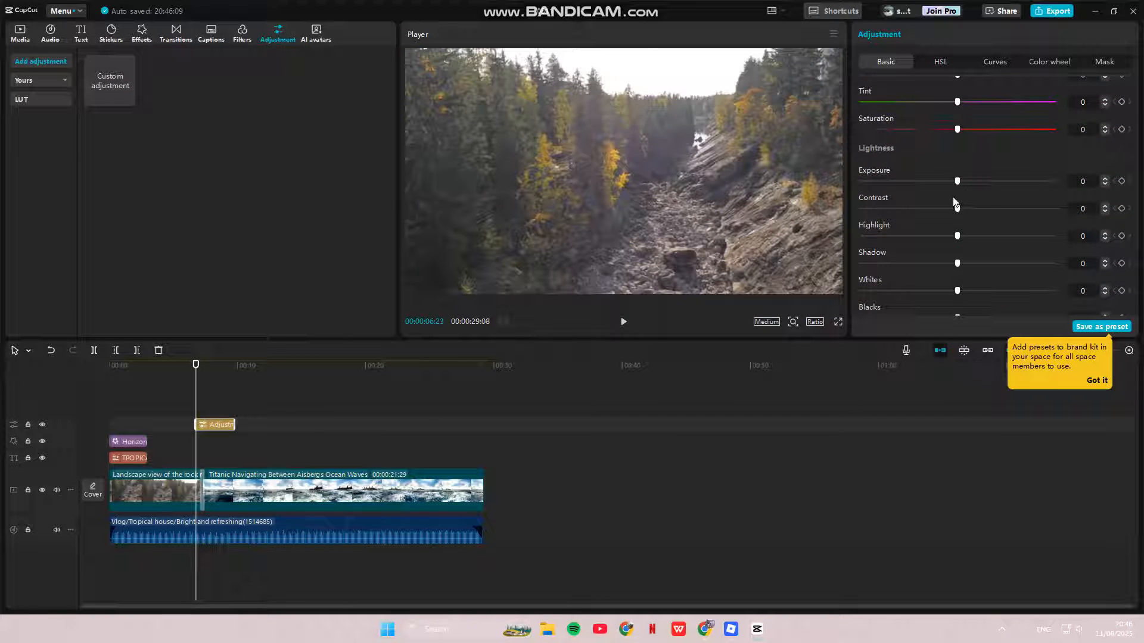
{"action": "scroll", "coordinate": [948, 270], "scroll_direction": "down", "scroll_amount": 3}
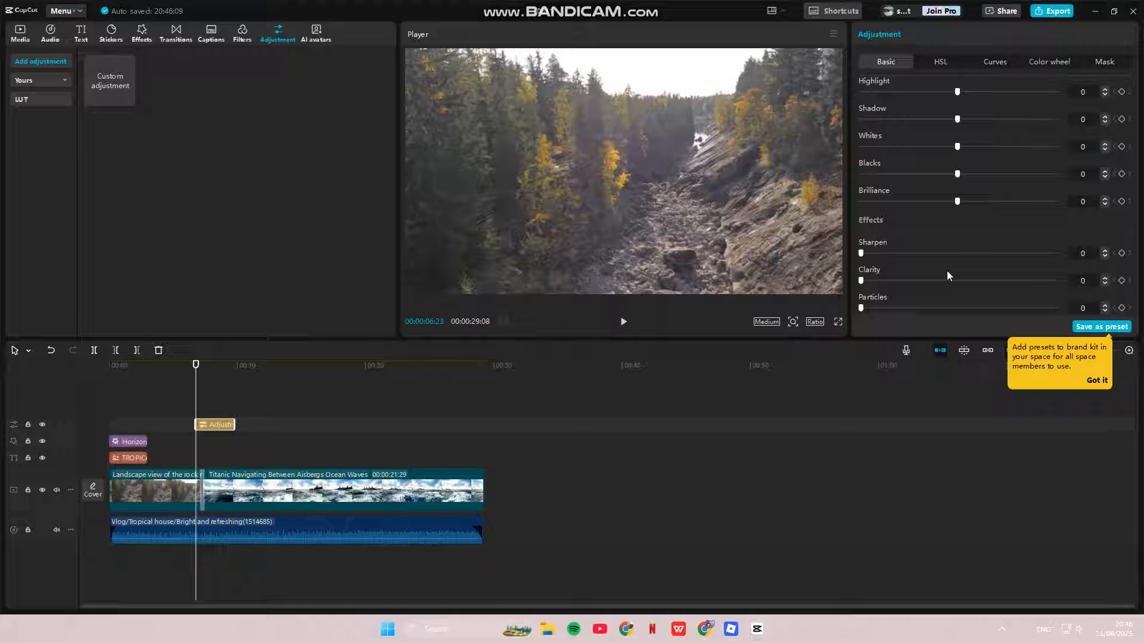
Step: Try to export the video and return to editing from the Pro materials notice
{"action": "left_click", "coordinate": [1034, 11]}
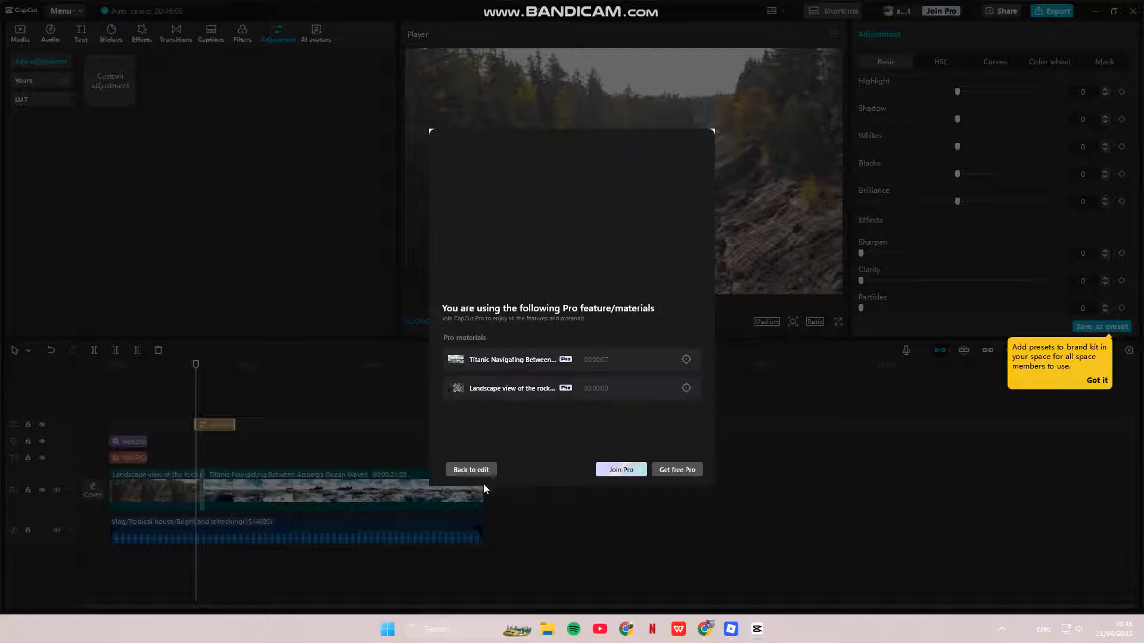
{"action": "left_click", "coordinate": [470, 470]}
{"action": "left_click", "coordinate": [472, 465]}
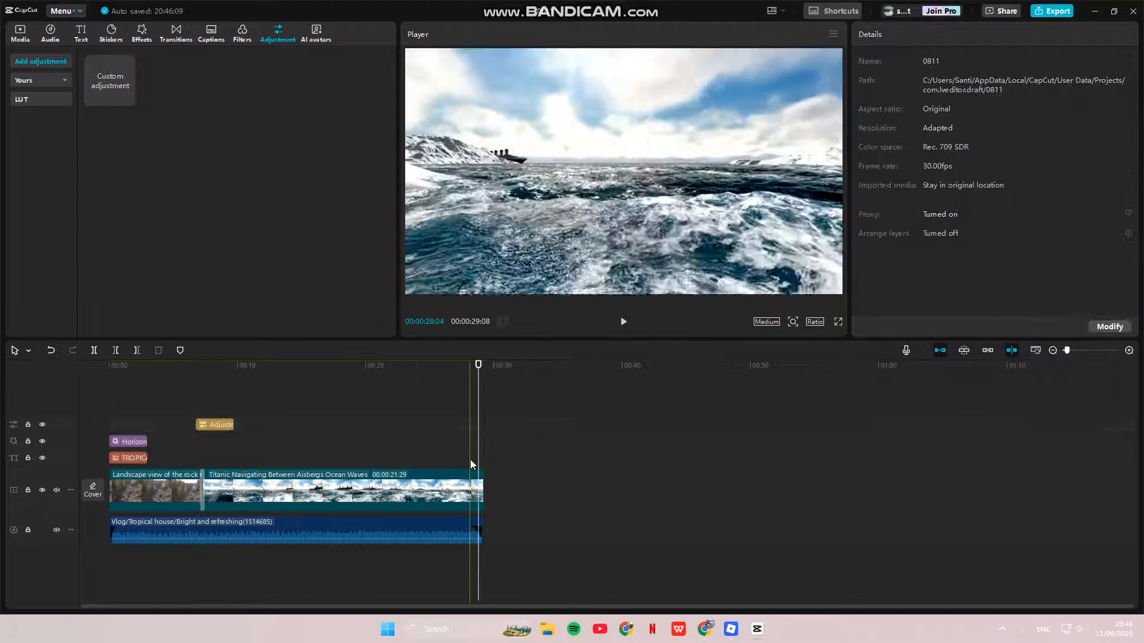